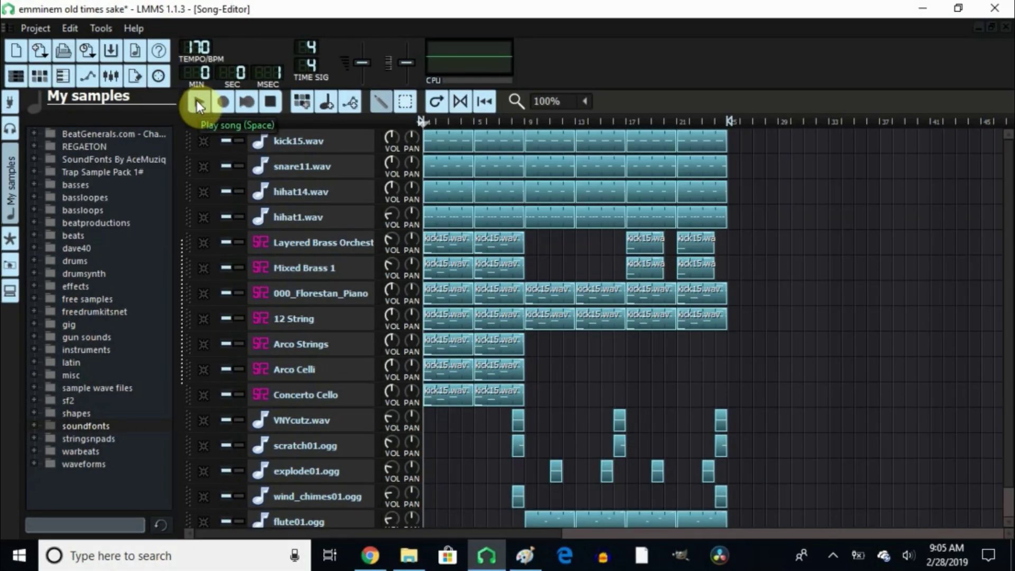
Play the whole song from the beginning, and stop playback once the arrangement has played through.
left_click(196, 100)
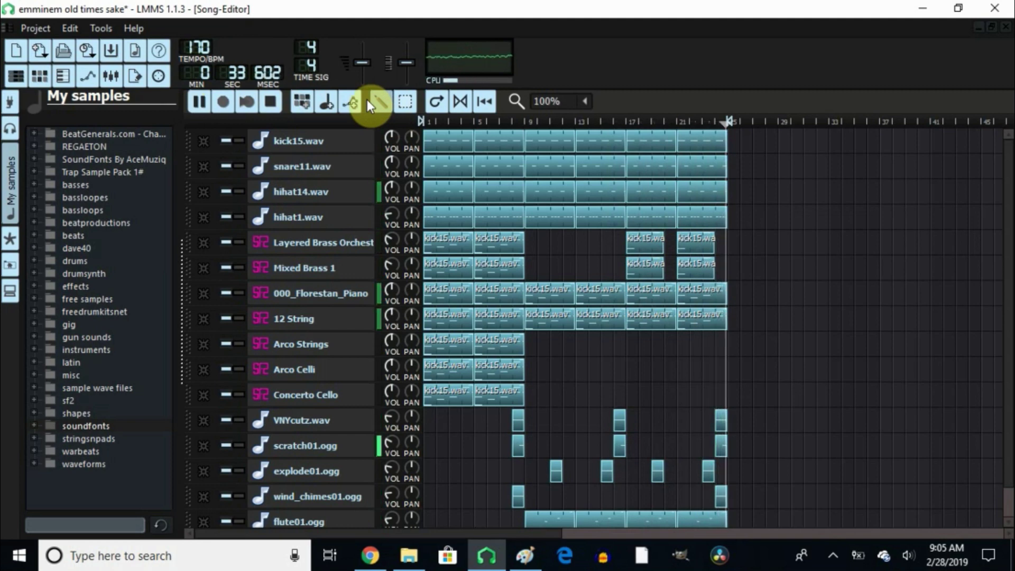
left_click(270, 100)
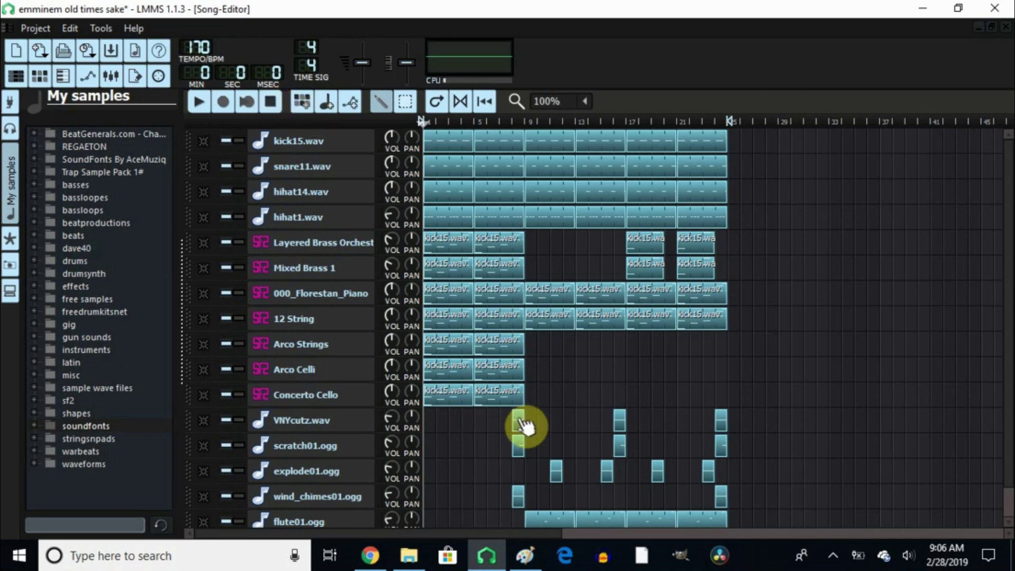
Audition the VNYcutz.wav and wind_chimes01.ogg sample instruments, and close their instrument windows.
left_click(342, 425)
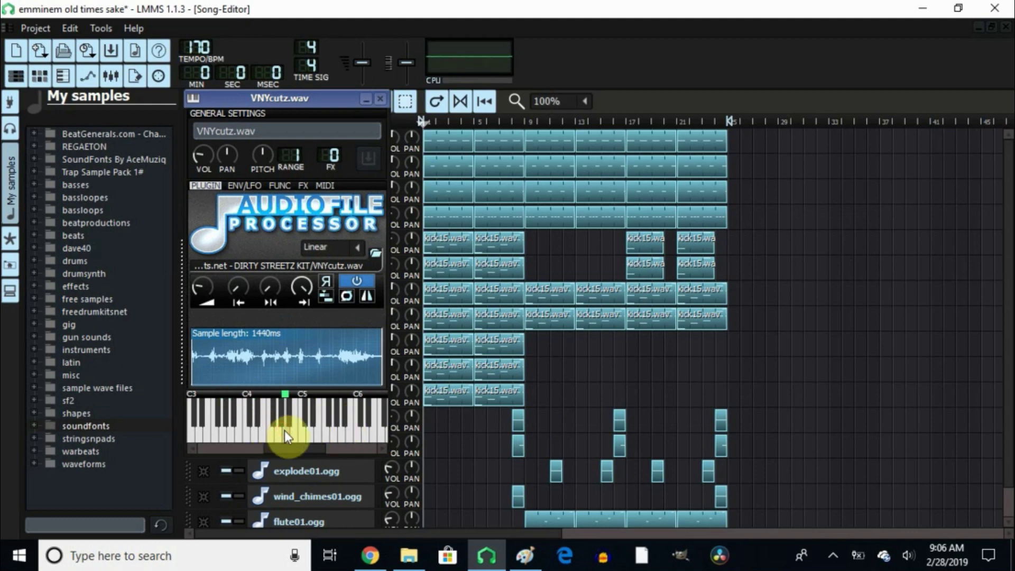
left_click(521, 501)
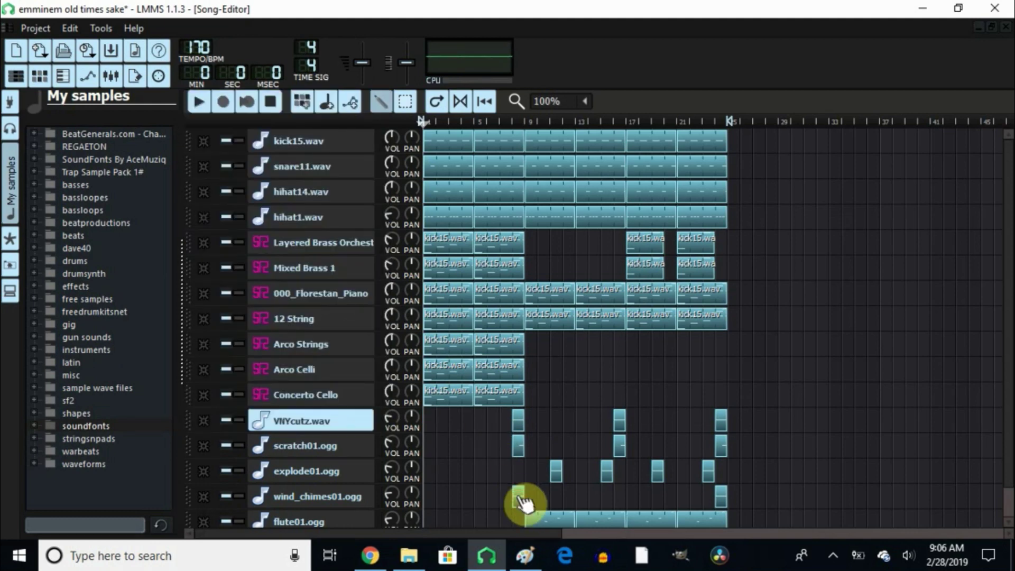
left_click(520, 498)
left_click(335, 496)
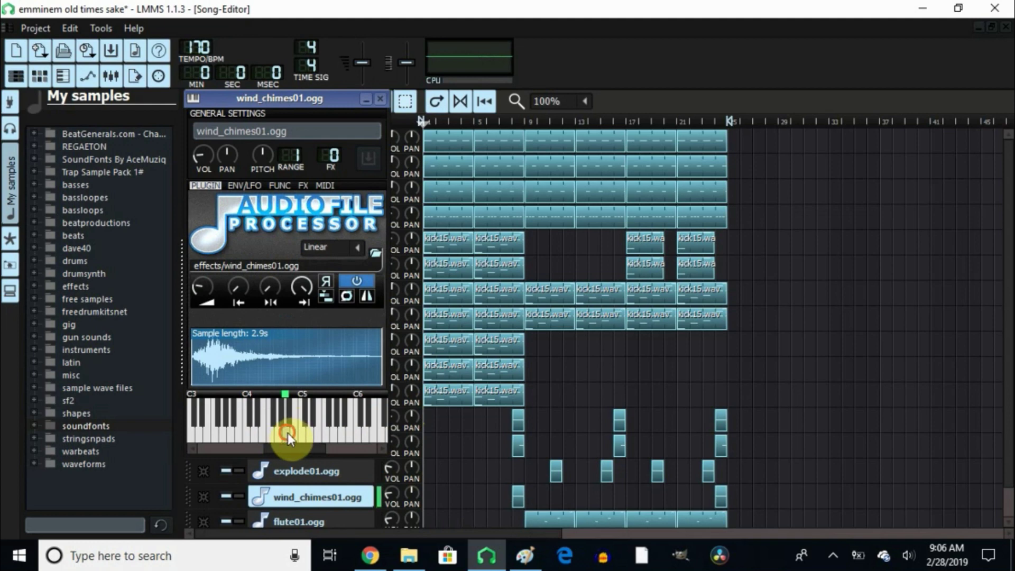
left_click(287, 433)
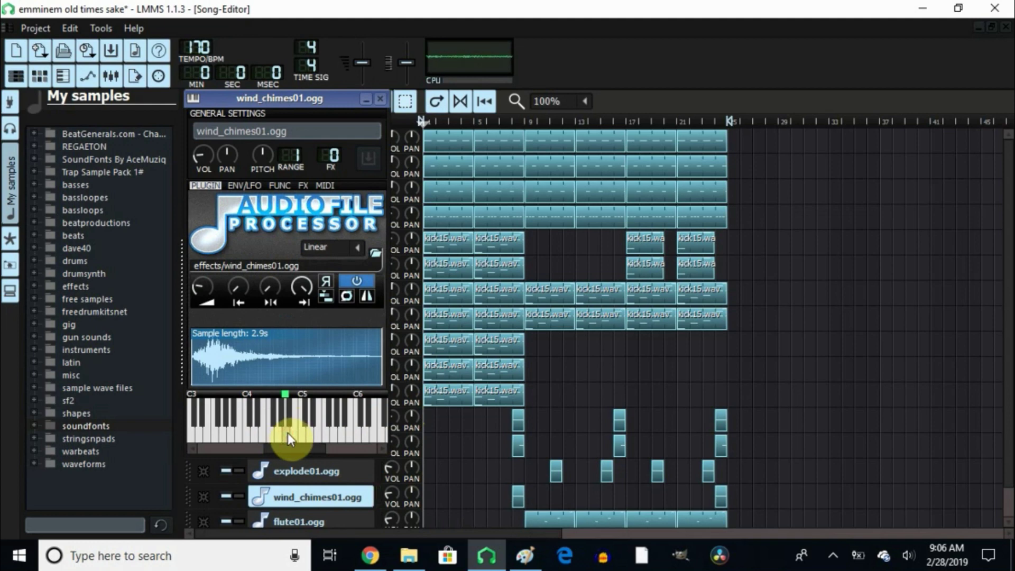
left_click(379, 100)
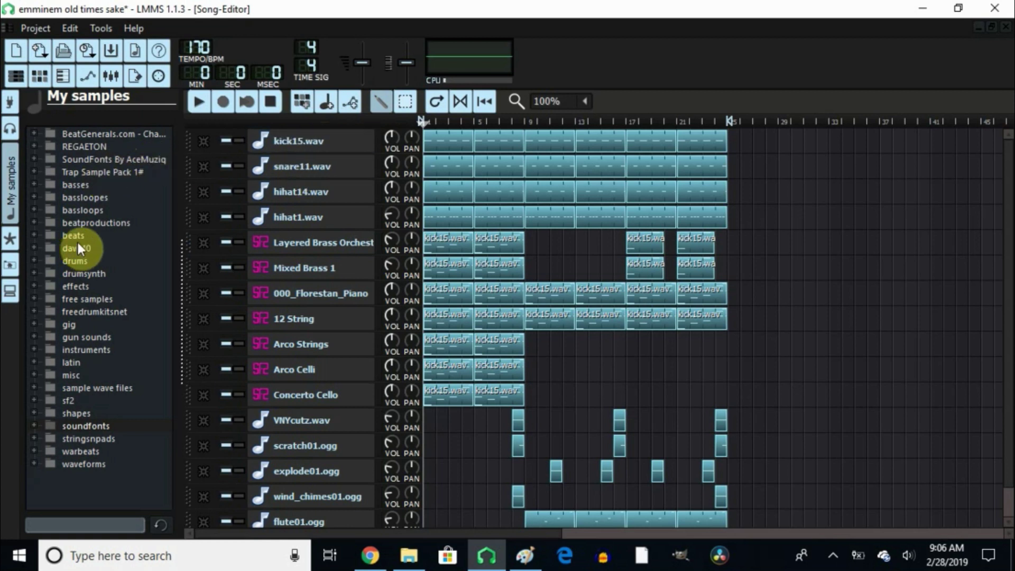
Inspect the upper flute01.ogg track's instrument and preview the flute01.ogg sample from the instruments sample folder.
left_click(90, 221)
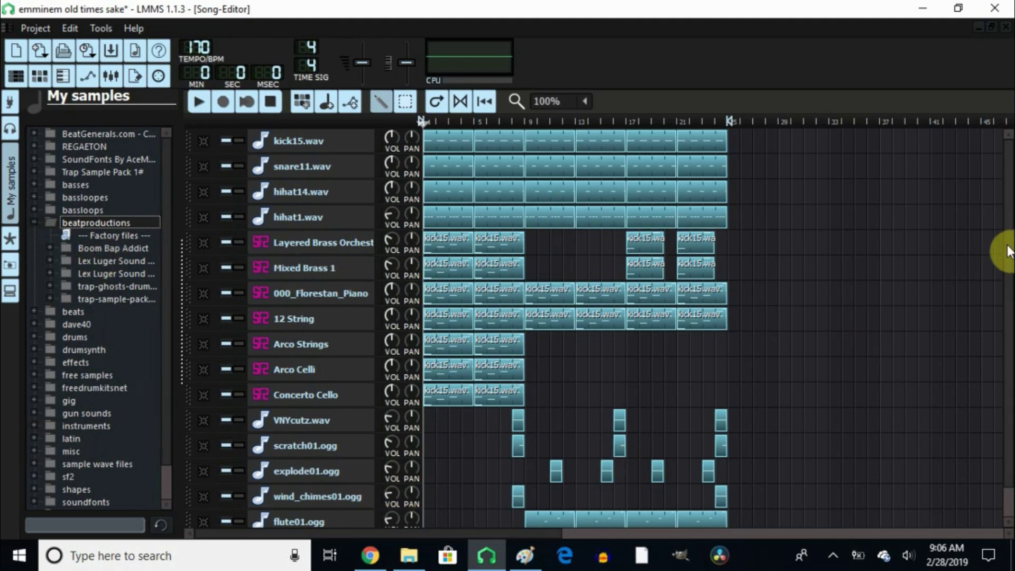
scroll(1004, 264, "down", 1)
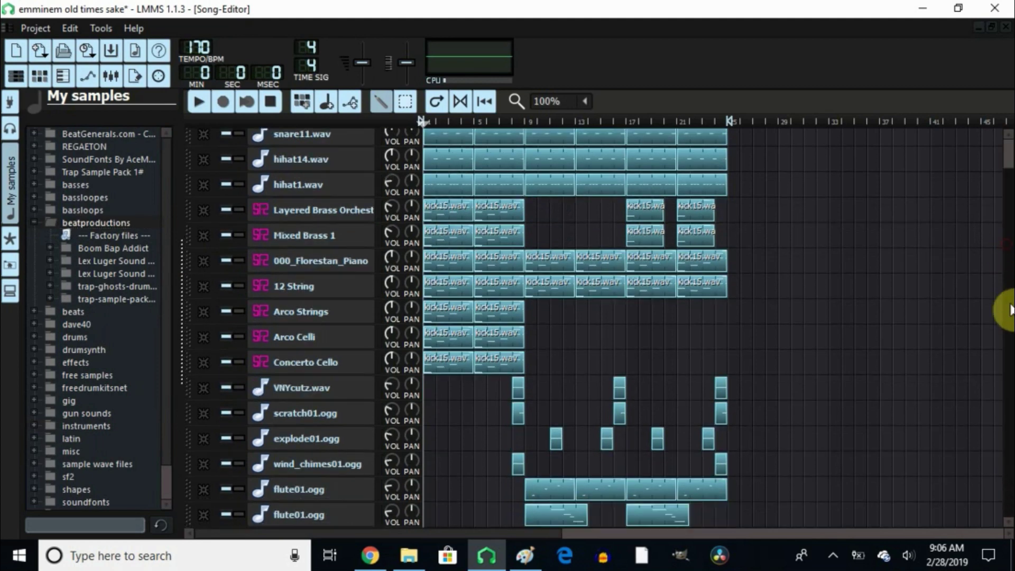
left_click(343, 491)
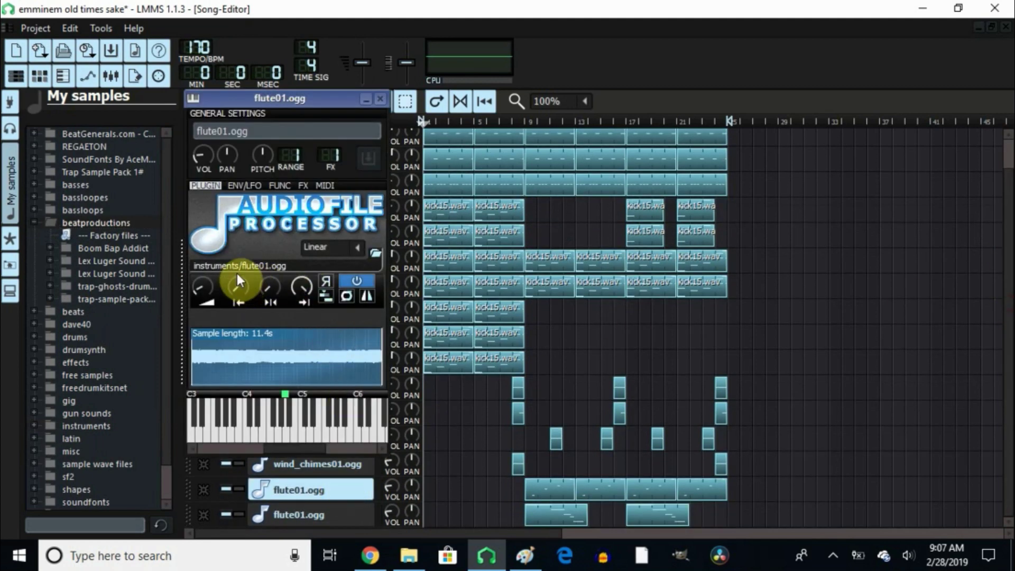
left_click(105, 227)
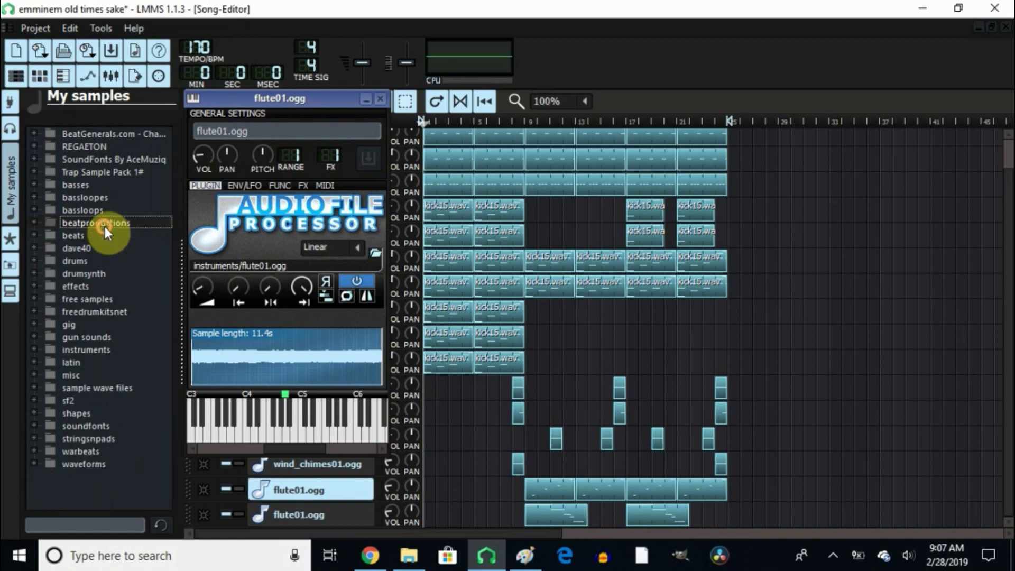
left_click(81, 349)
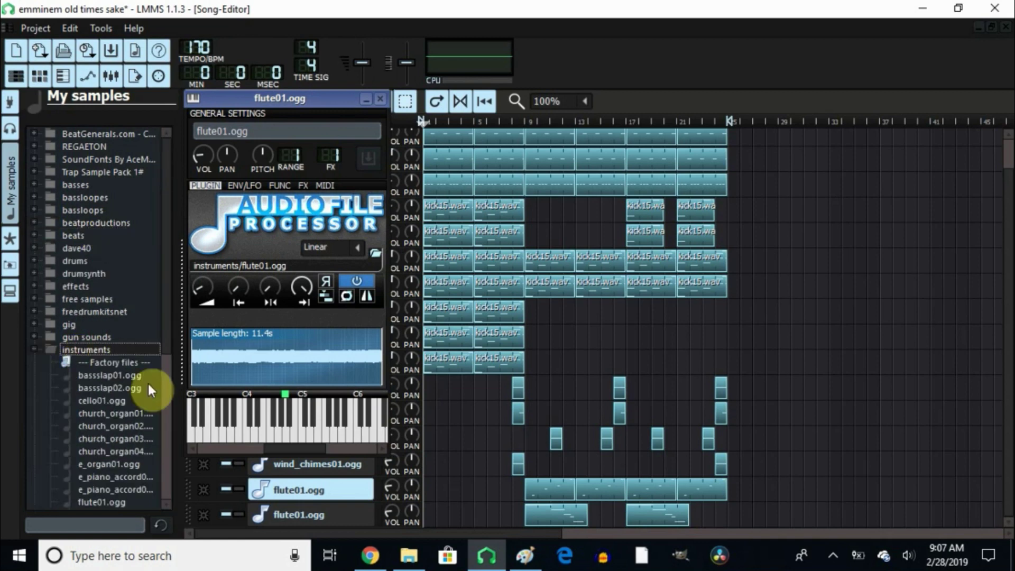
scroll(169, 325, "down", 2)
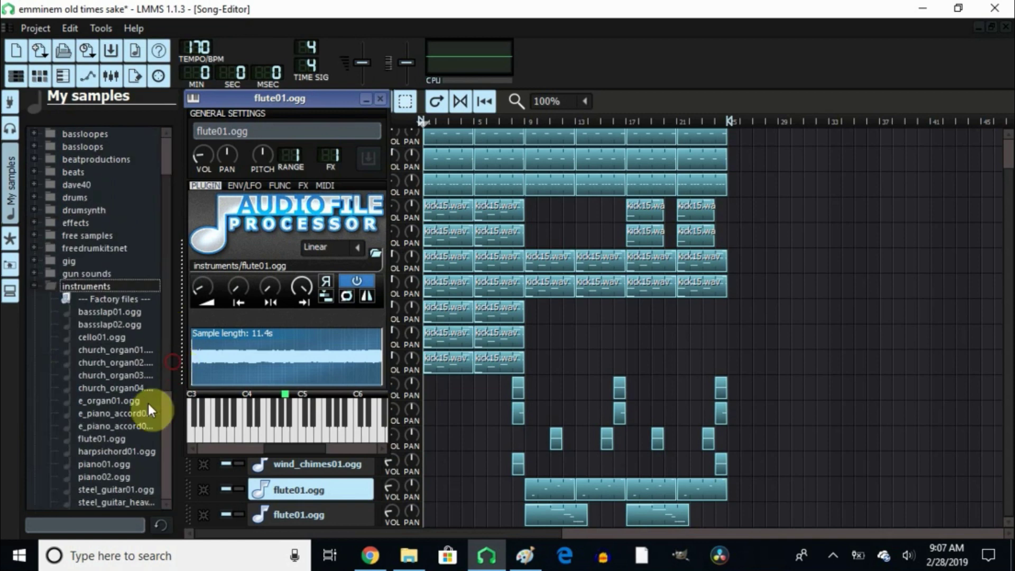
left_click(106, 438)
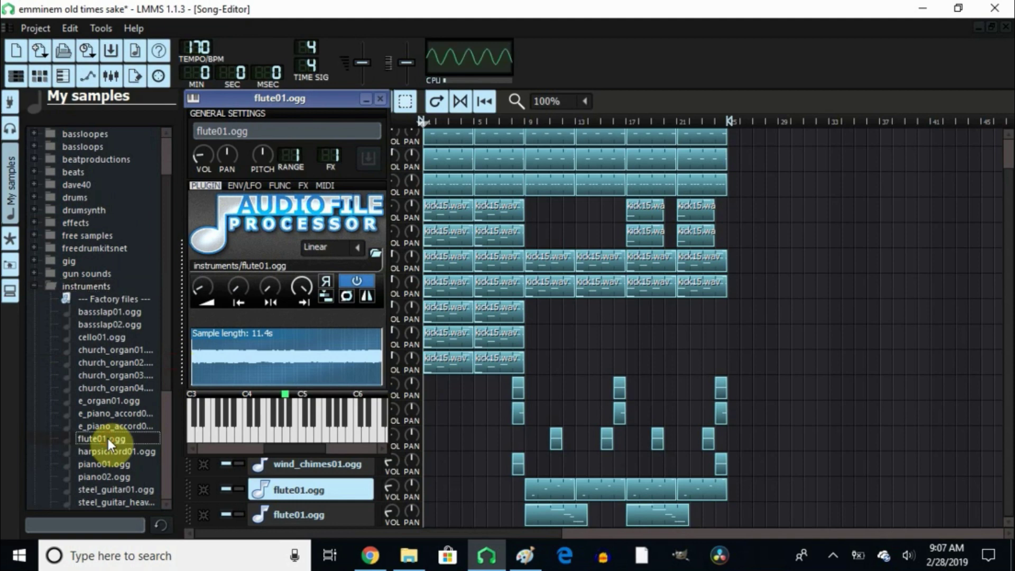
Play the first pattern of the lower flute01.ogg track in the Piano-Roll, and close the editor.
double_click(554, 518)
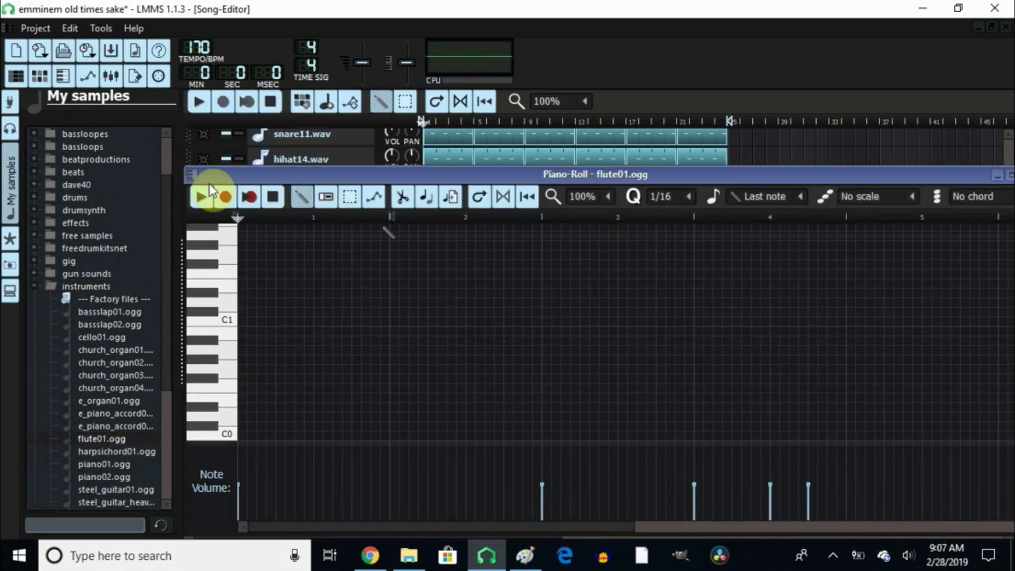
left_click(200, 198)
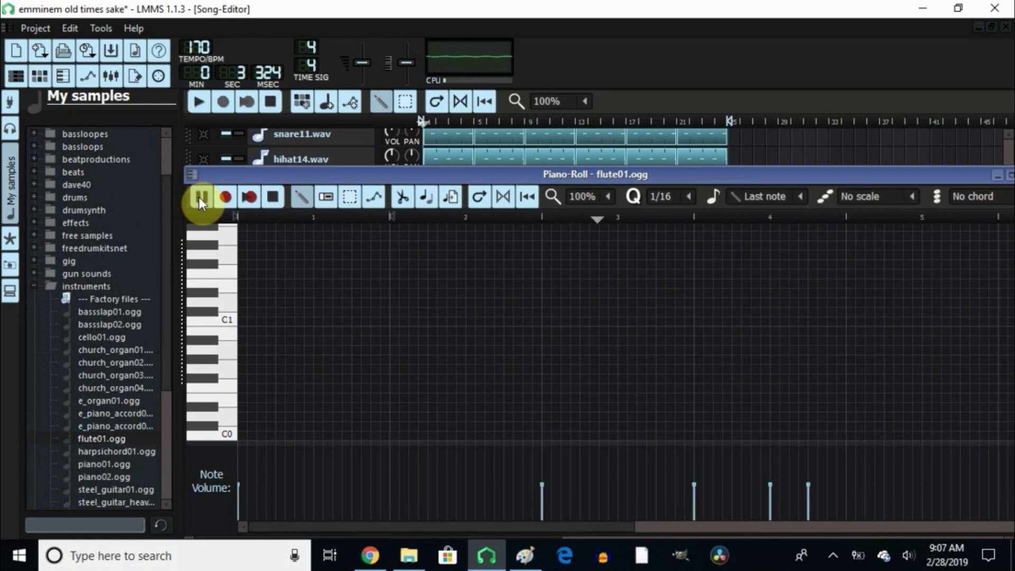
left_click(272, 193)
left_click_drag(516, 170, 434, 183)
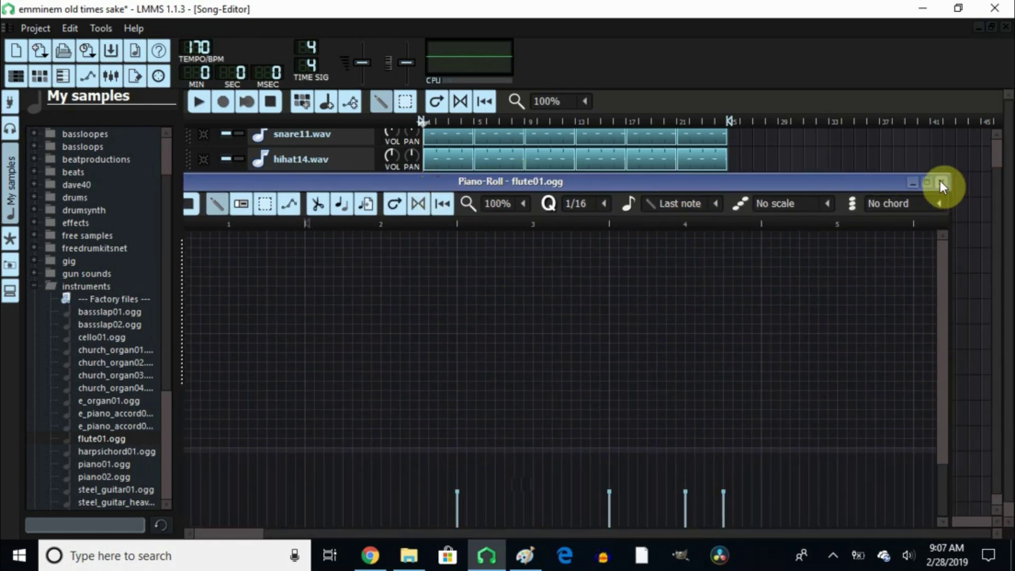
left_click(939, 179)
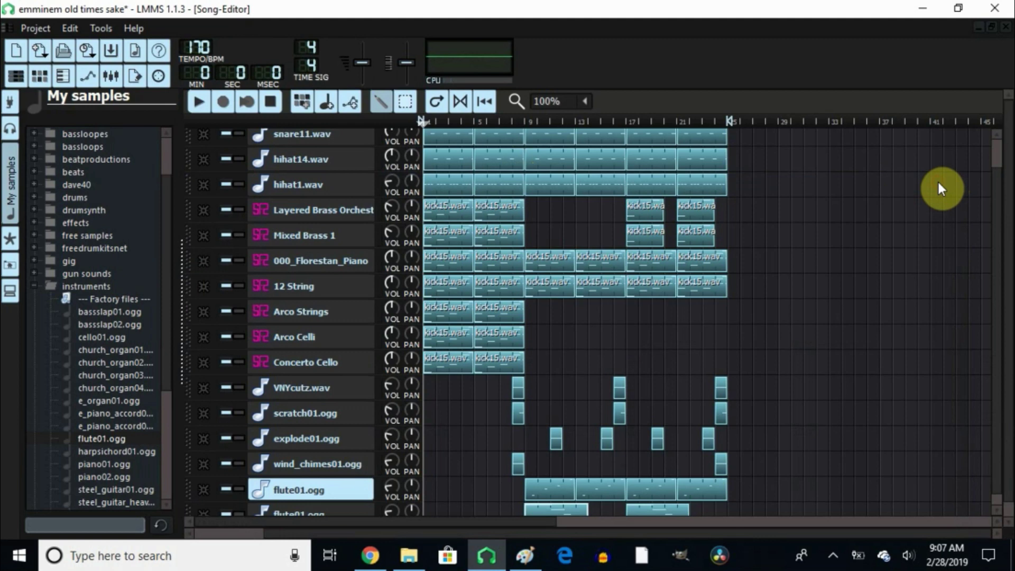
Play the first kick15.wav pattern in the Piano-Roll to review its kick hits, and close the editor.
scroll(997, 188, "up", 2)
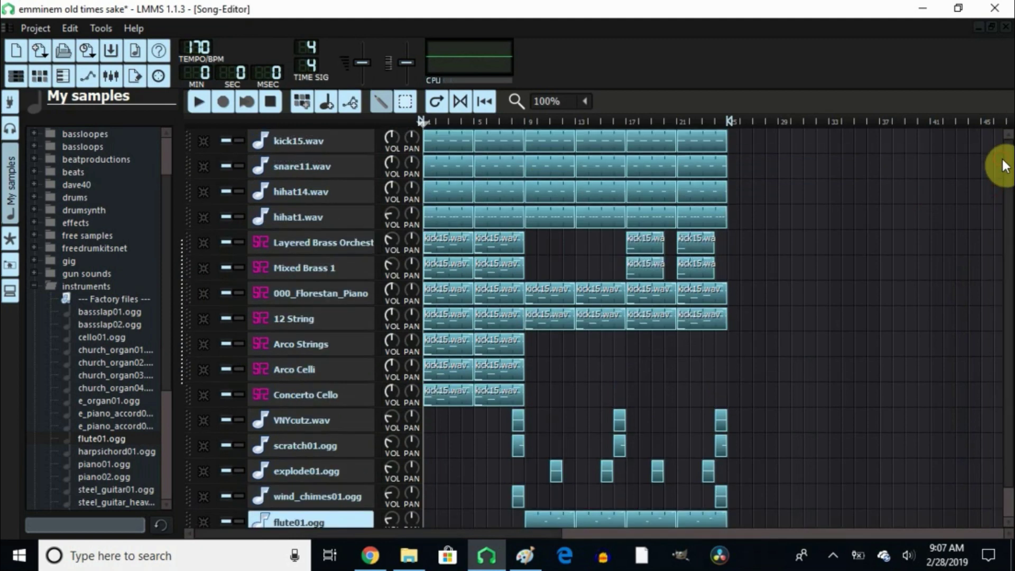
double_click(452, 148)
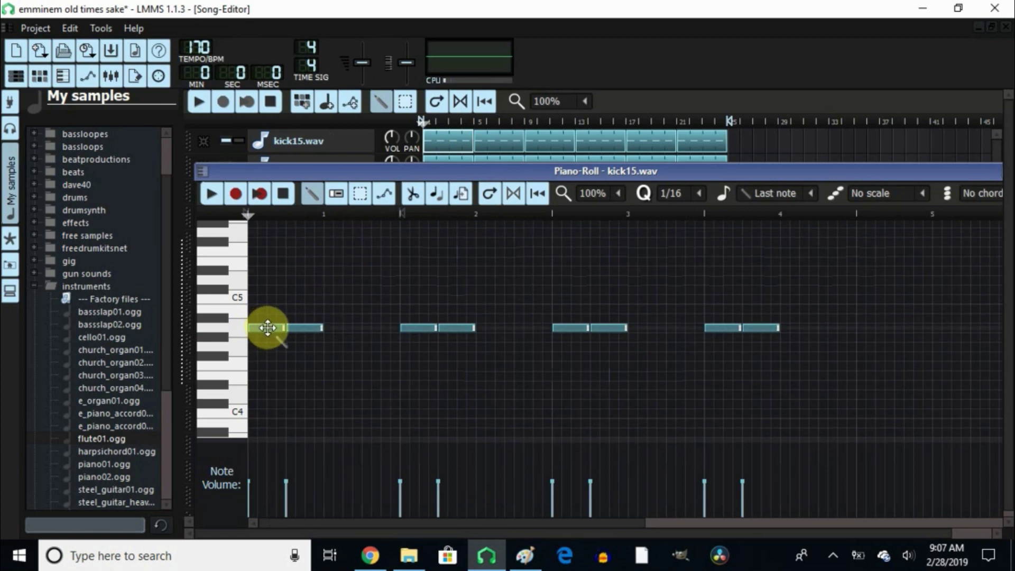
left_click(211, 193)
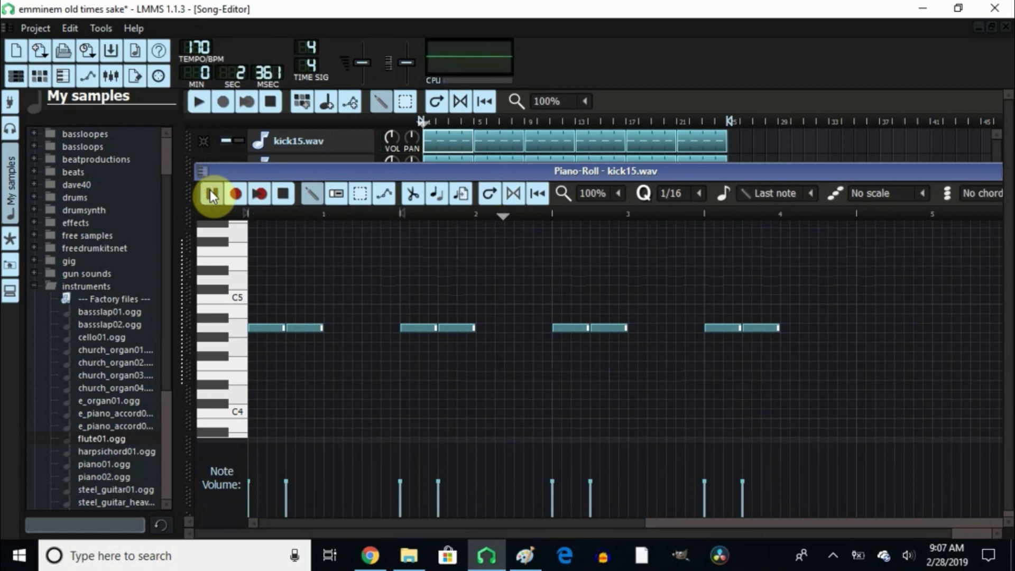
left_click(285, 192)
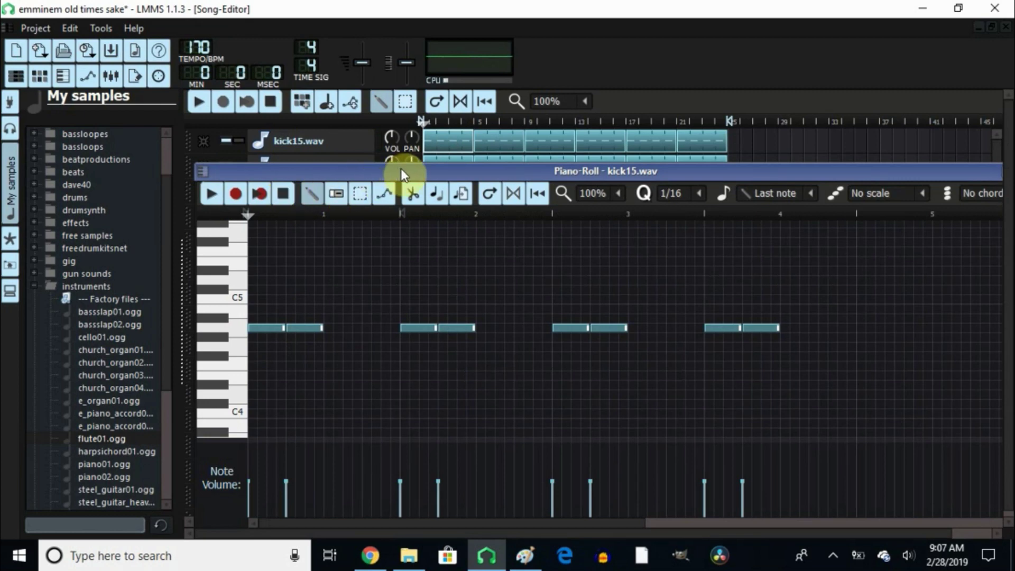
left_click_drag(401, 168, 372, 176)
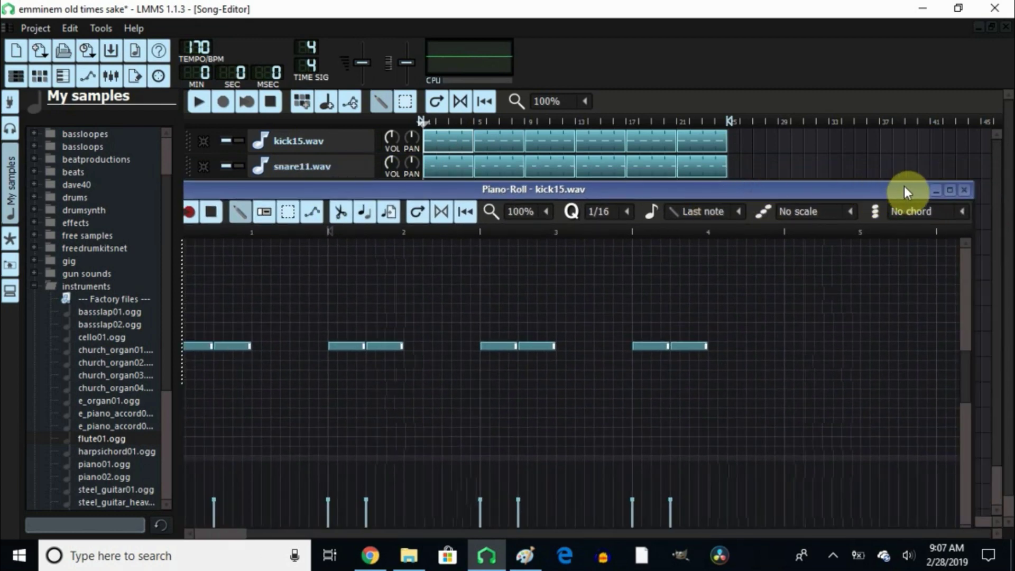
left_click(965, 190)
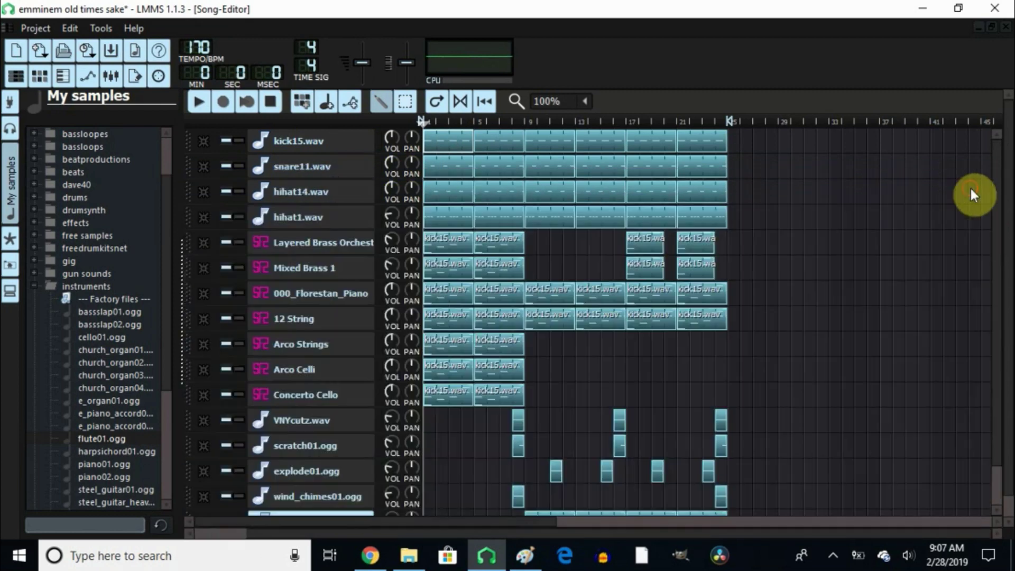
Try two extra notes before the first hit in the first snare11.wav pattern, and remove them.
double_click(461, 173)
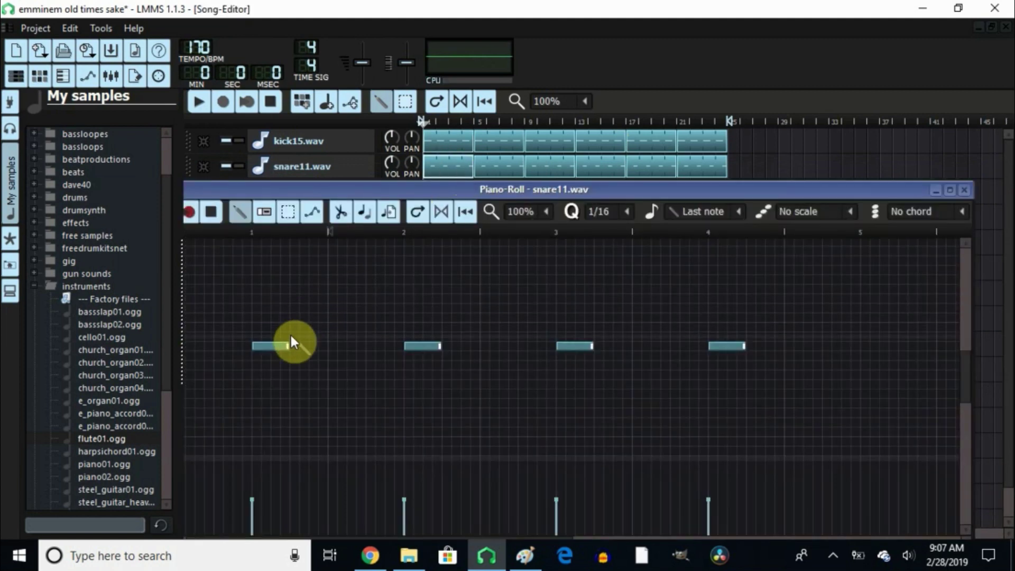
double_click(334, 188)
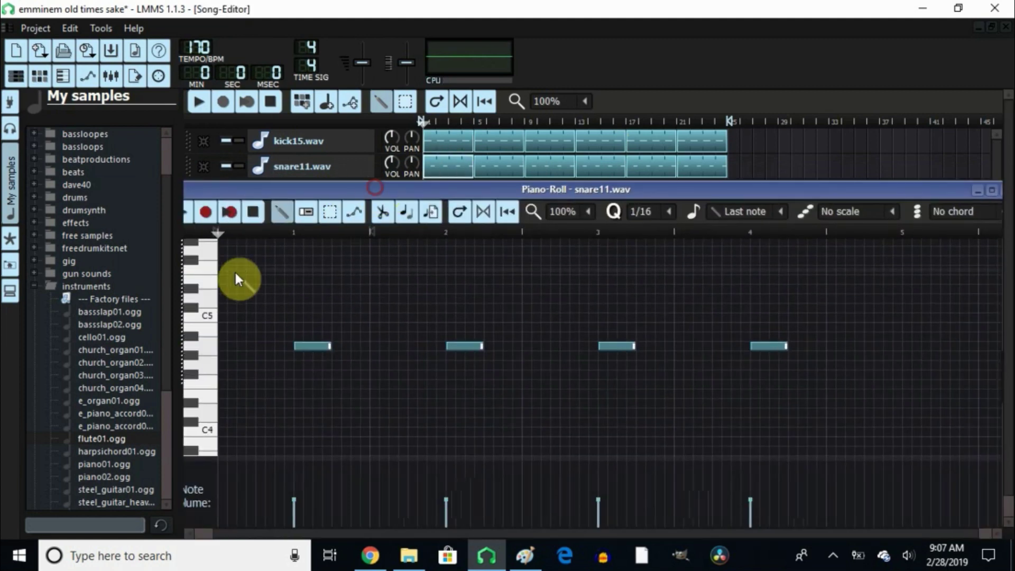
left_click(221, 348)
left_click(260, 347)
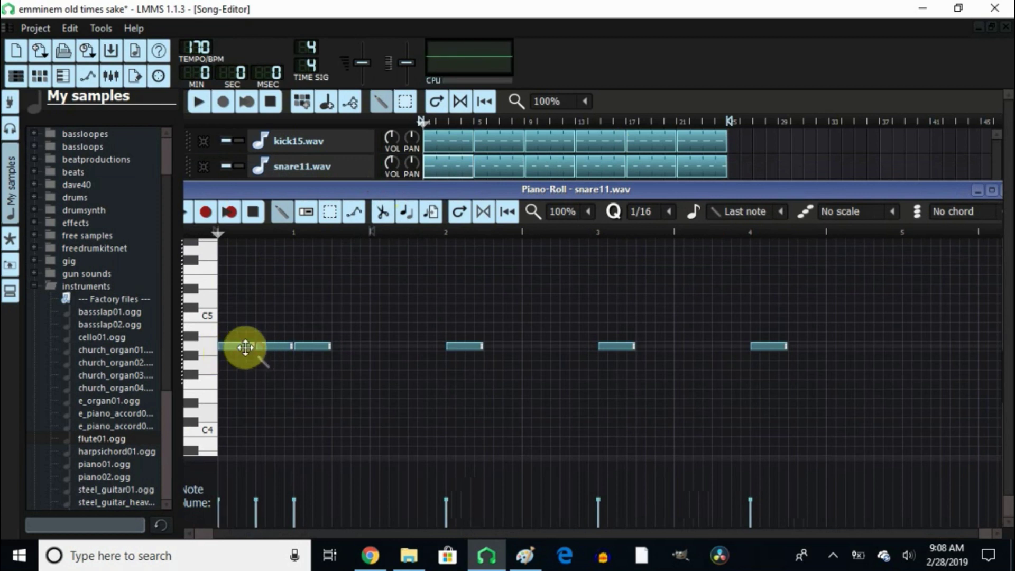
left_click(242, 346)
left_click(308, 345)
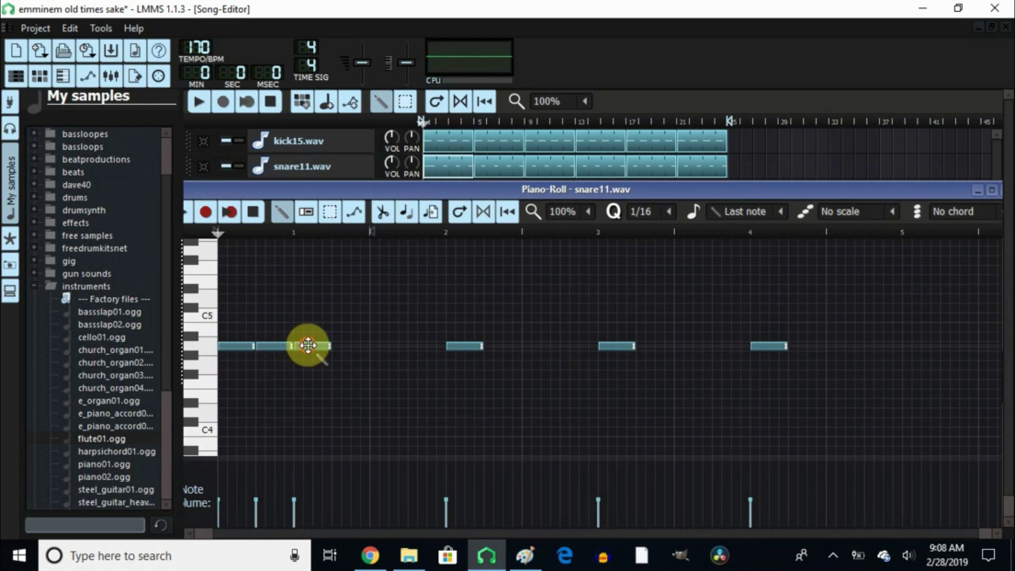
right_click(280, 346)
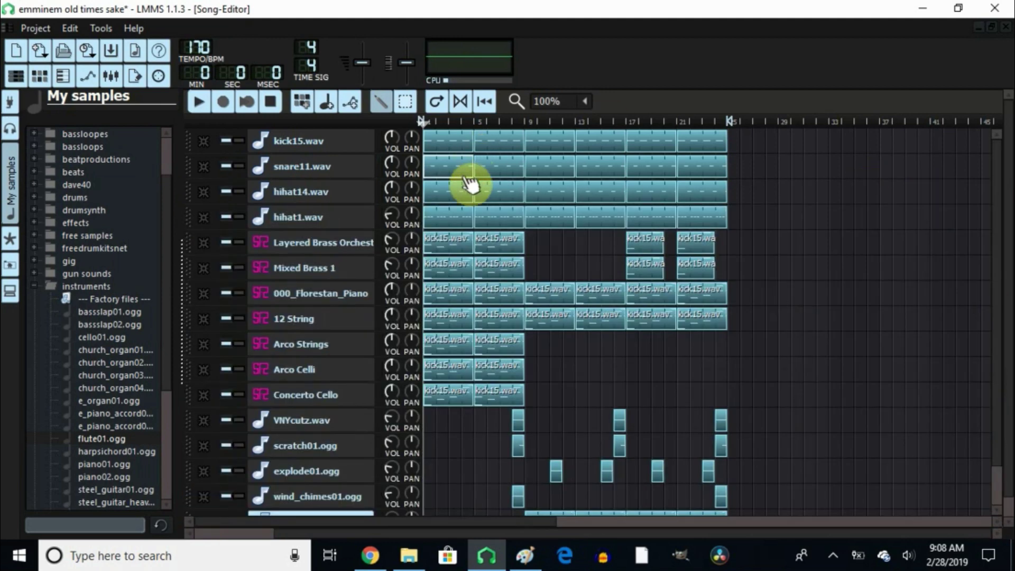
Try an extra note before the first hit in the first hihat14.wav pattern, remove it and close the Piano-Roll.
double_click(458, 195)
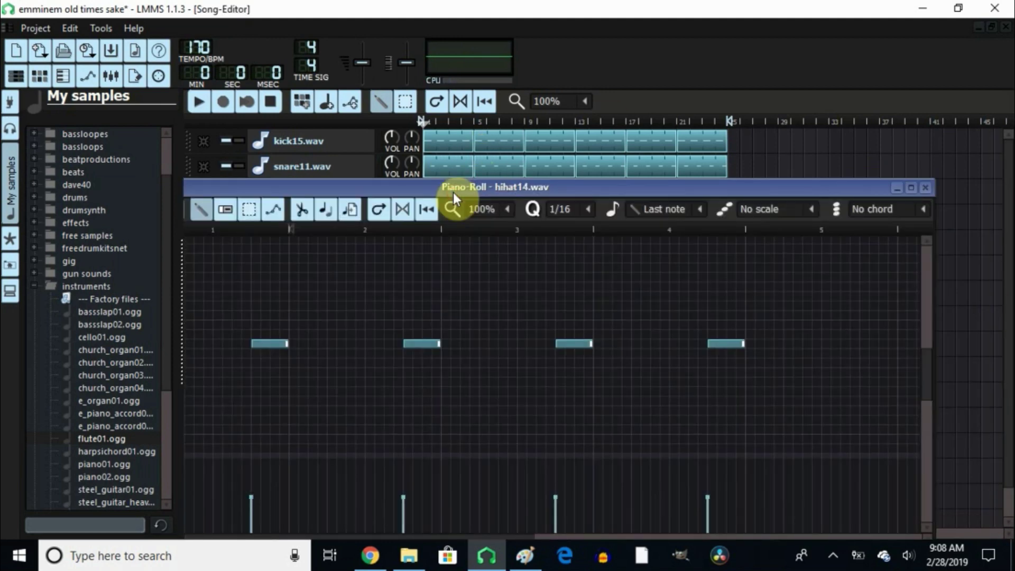
left_click_drag(429, 189, 488, 189)
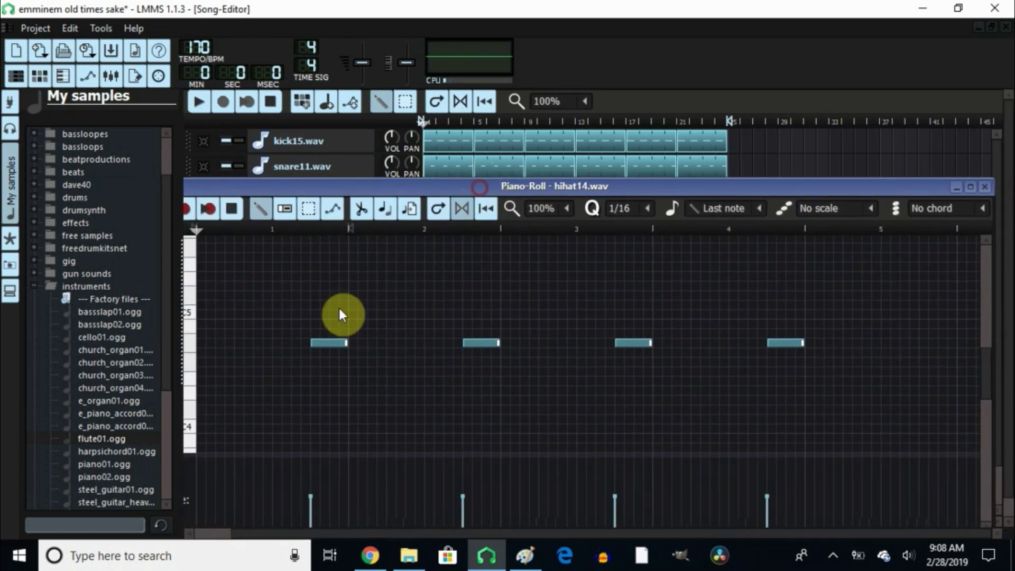
left_click(239, 344)
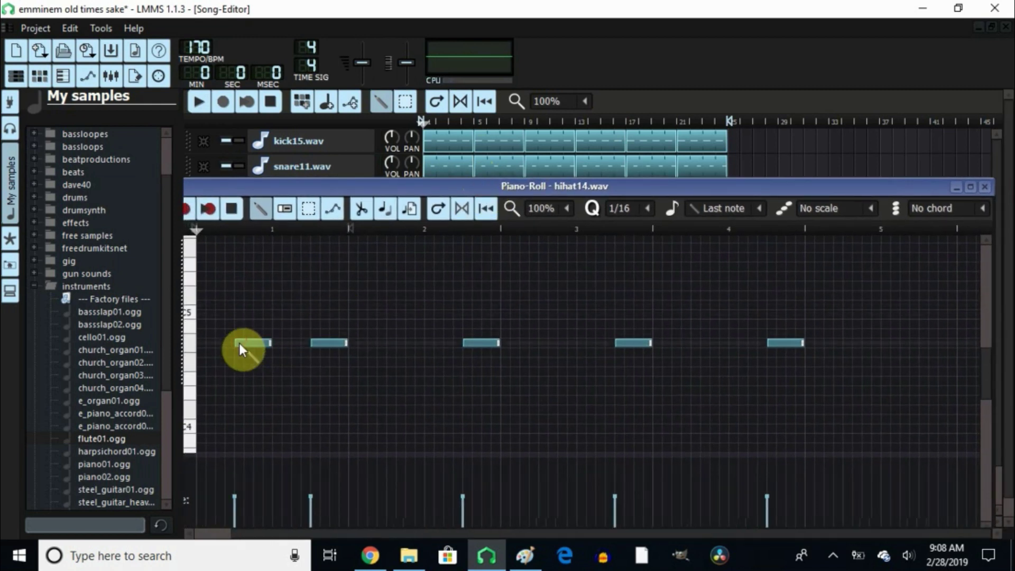
right_click(245, 342)
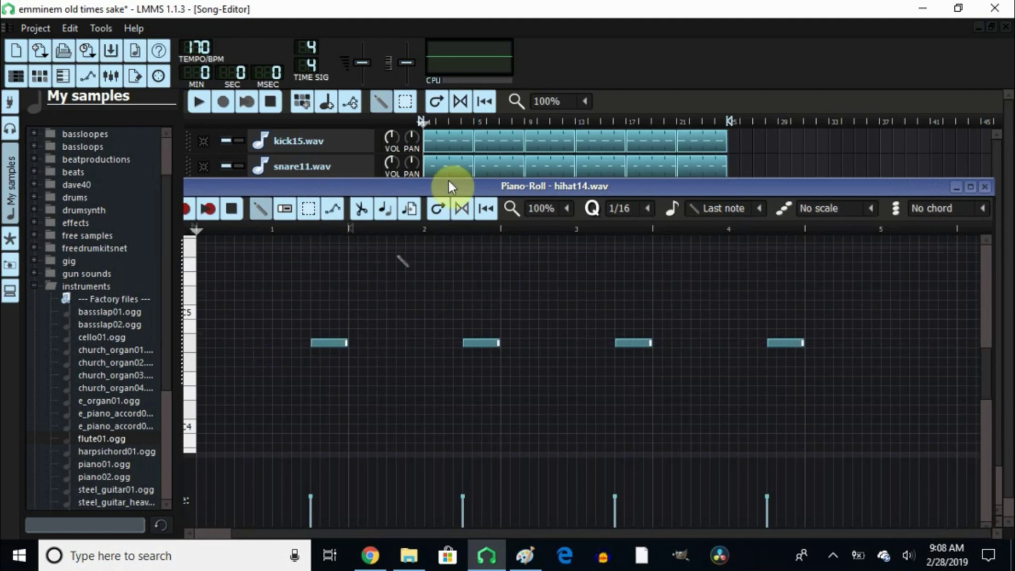
left_click_drag(502, 190, 458, 190)
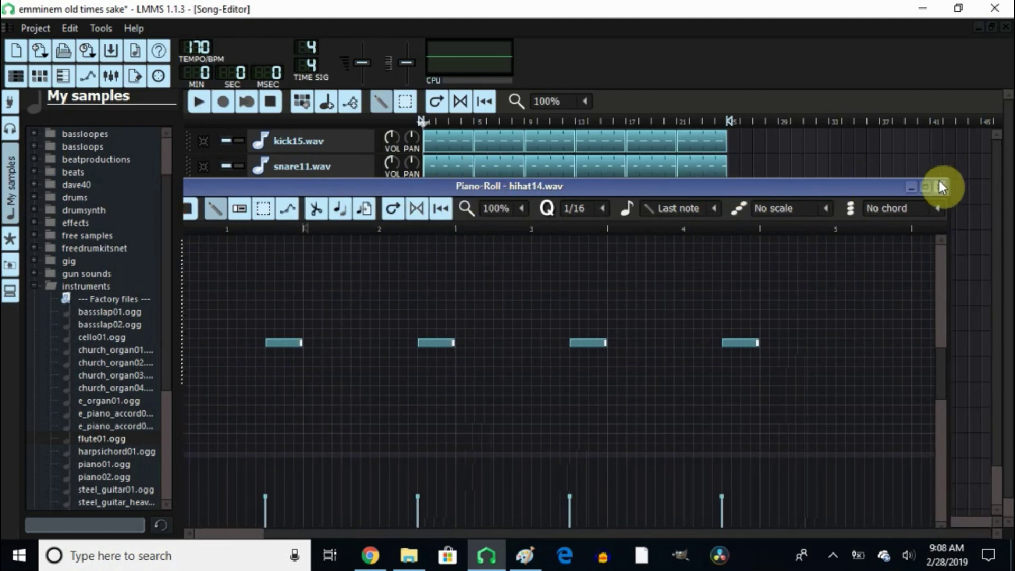
left_click(941, 186)
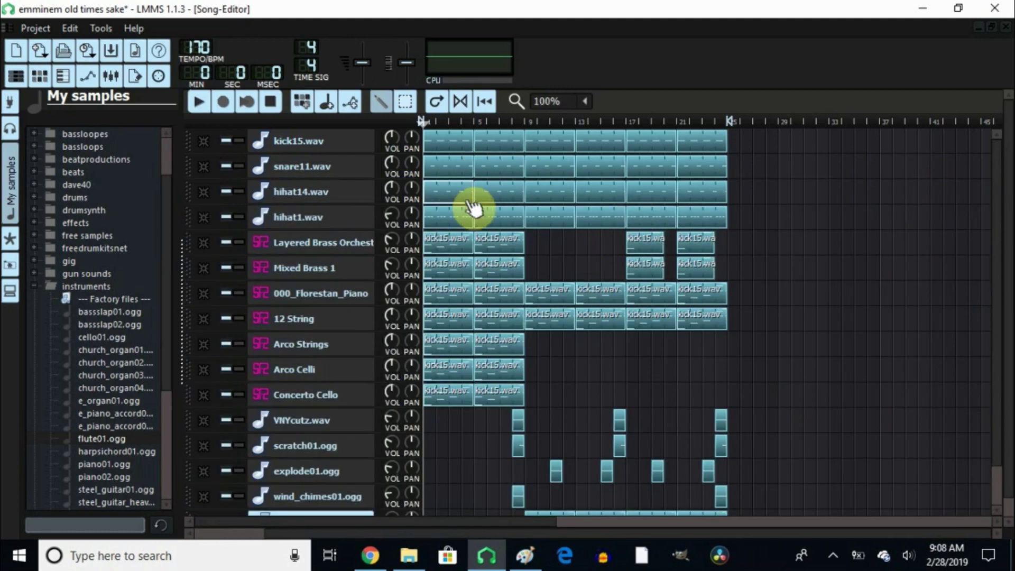
Try an extra note after the third hit in the first hihat1.wav pattern, remove it and close the Piano-Roll.
double_click(456, 215)
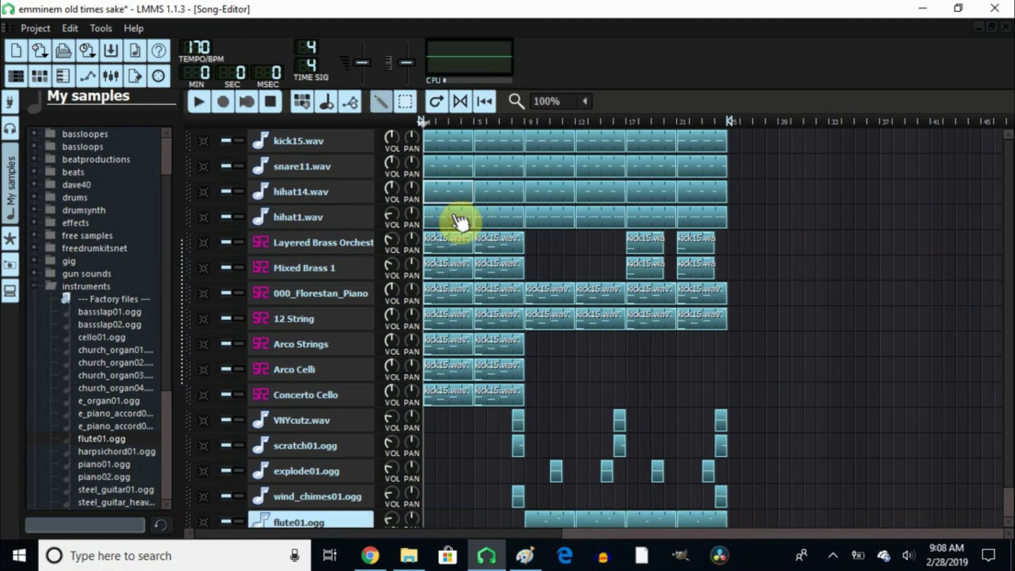
double_click(457, 217)
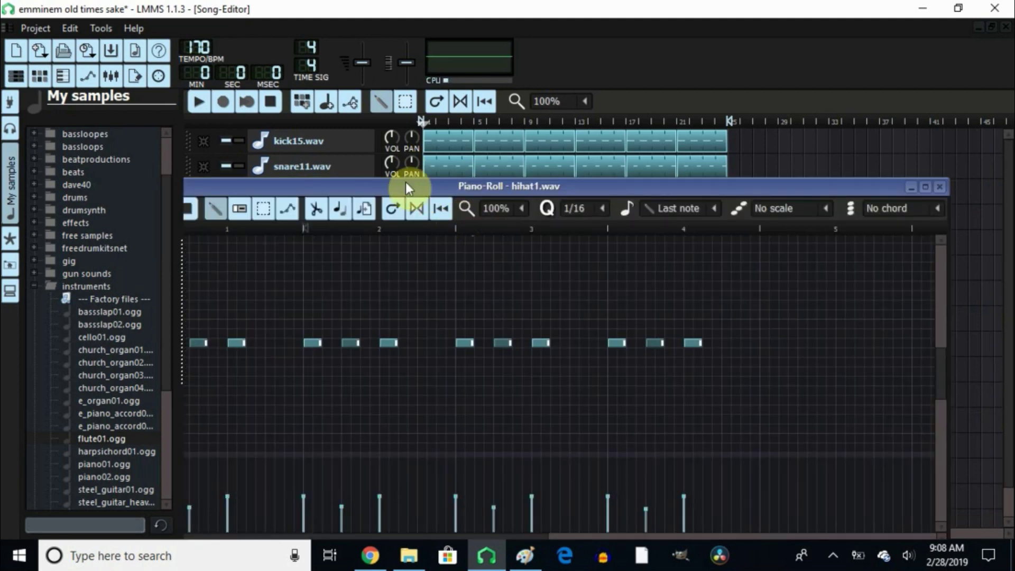
left_click_drag(405, 188, 462, 185)
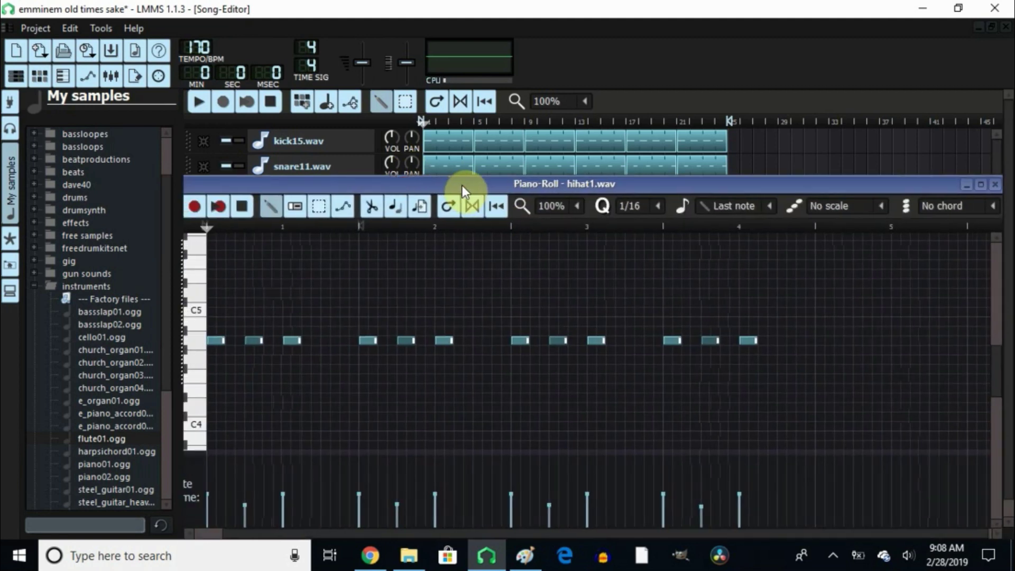
left_click(217, 342)
left_click(291, 339)
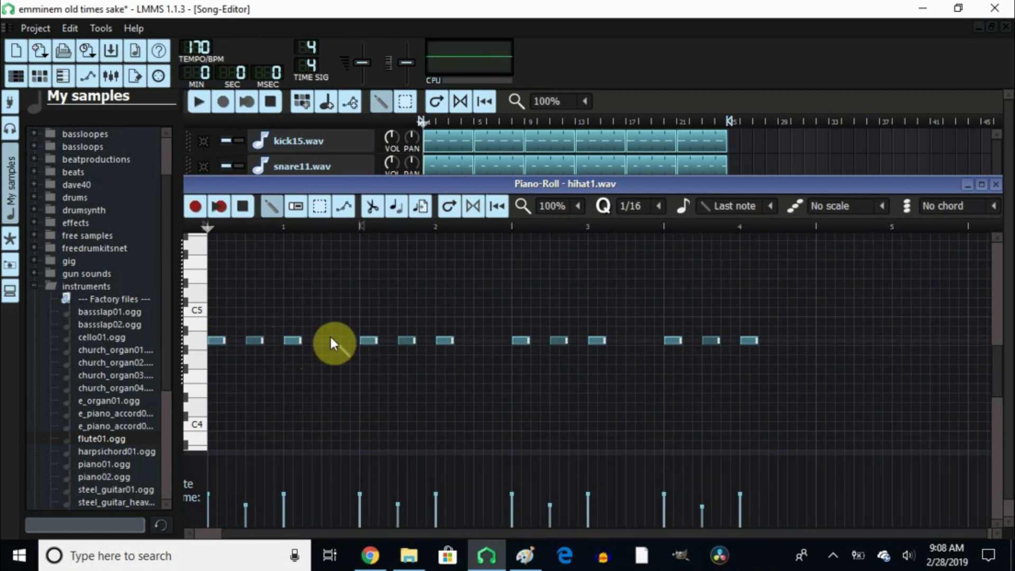
left_click(326, 341)
right_click(329, 340)
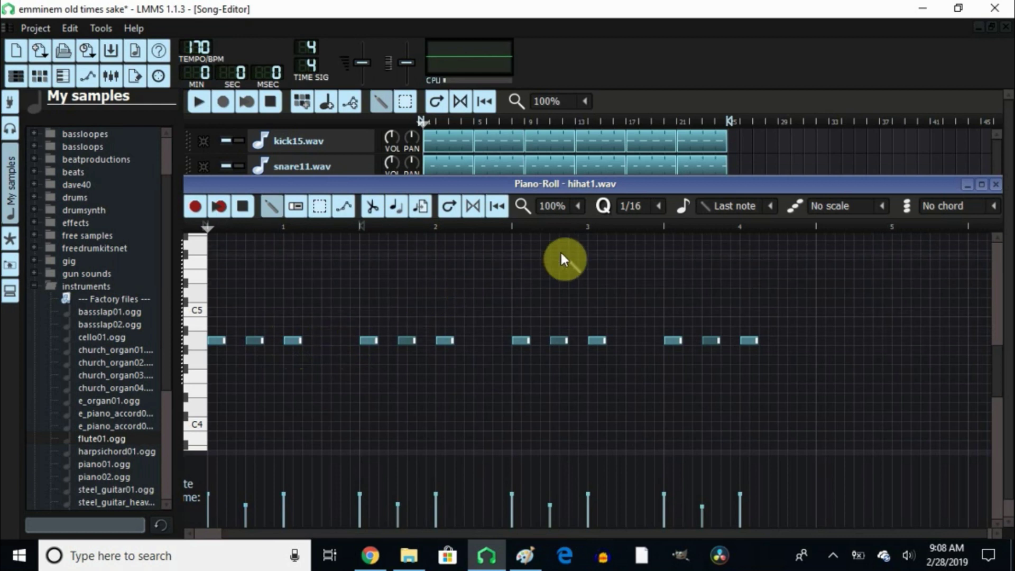
left_click_drag(772, 192, 710, 201)
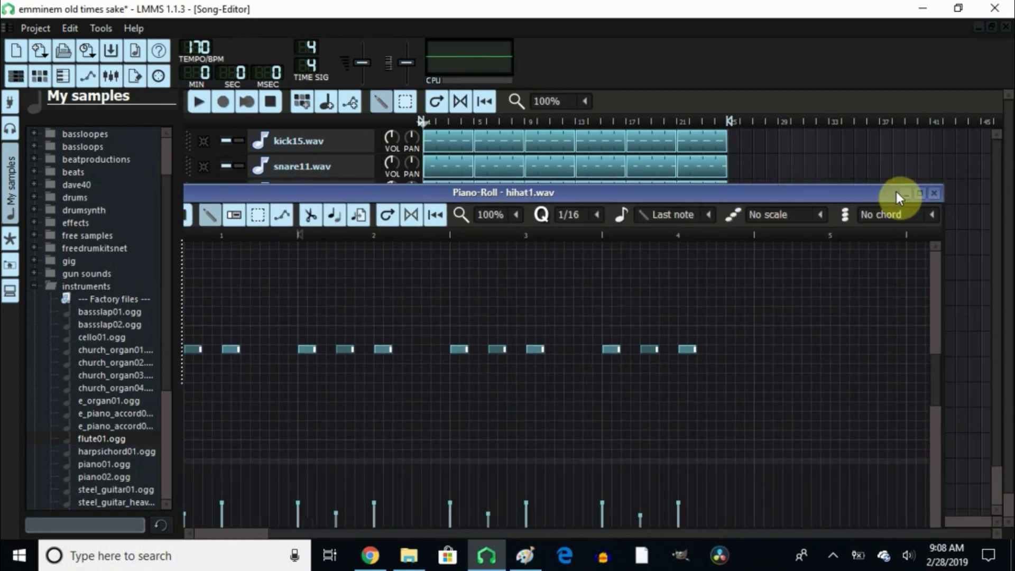
left_click(935, 191)
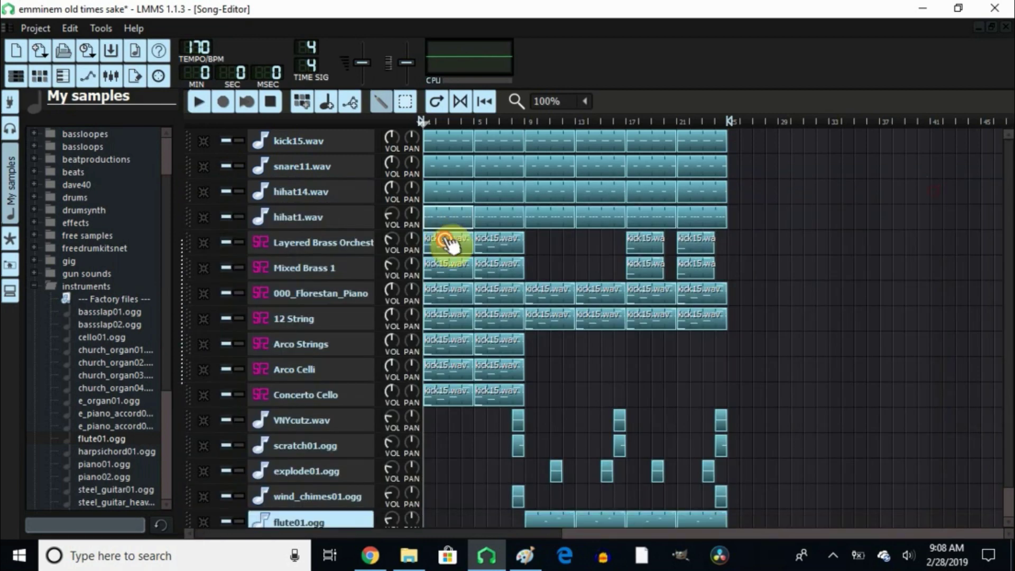
Open the first Layered Brass pattern in the Piano-Roll, and show the SoundFonts By AceMuziq sample folder in place of instruments.
double_click(453, 243)
left_click_drag(363, 191, 441, 187)
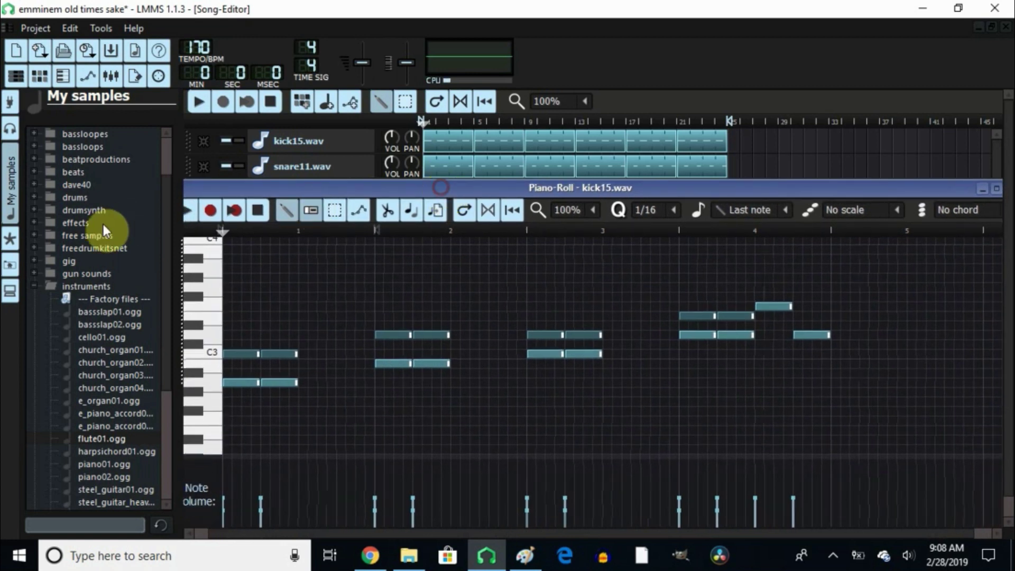
double_click(59, 287)
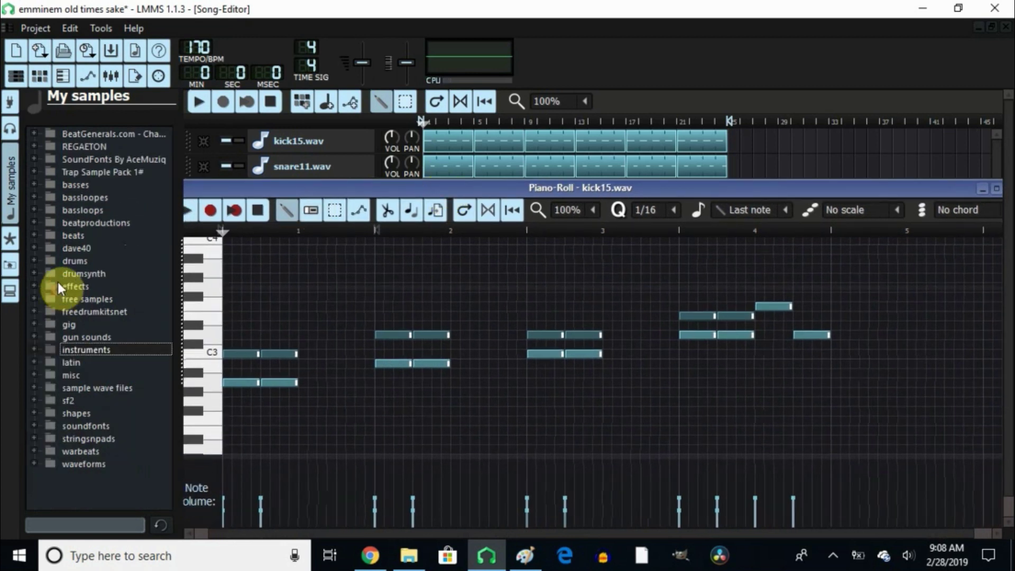
double_click(113, 161)
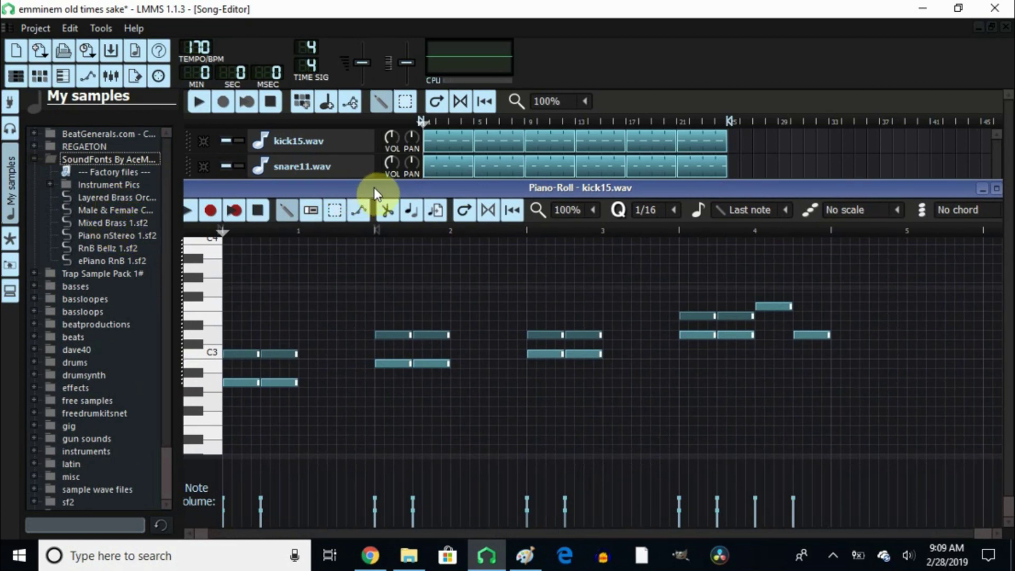
Set the Piano-Roll's scale to Minor for the Layered Brass pattern.
left_click_drag(374, 188, 397, 184)
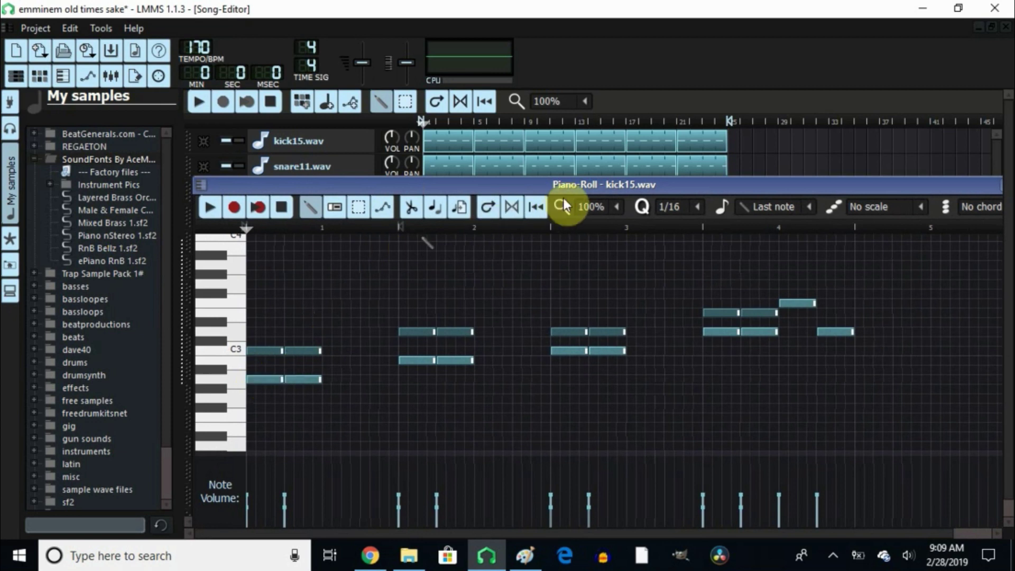
left_click_drag(589, 183, 498, 183)
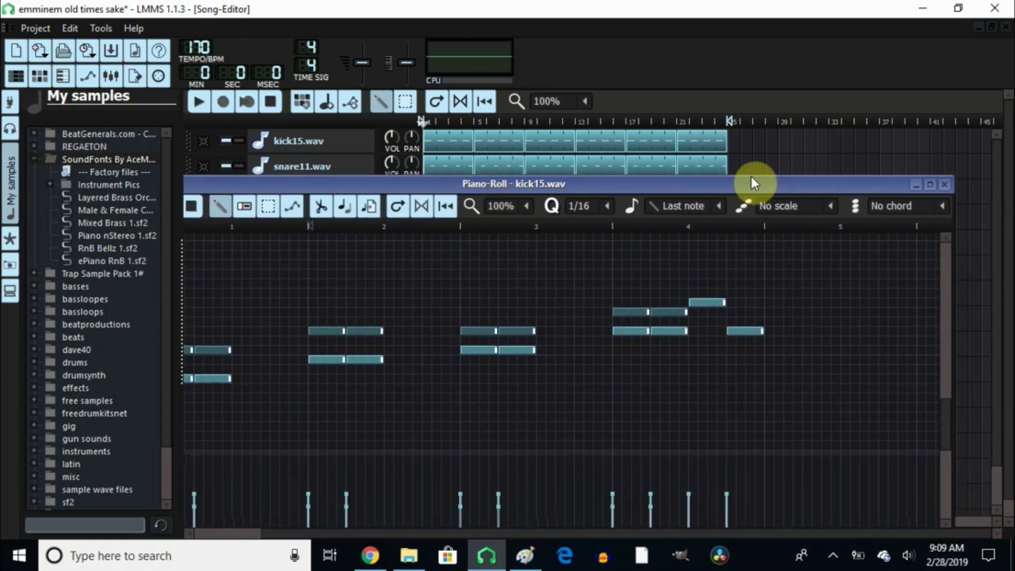
left_click(837, 211)
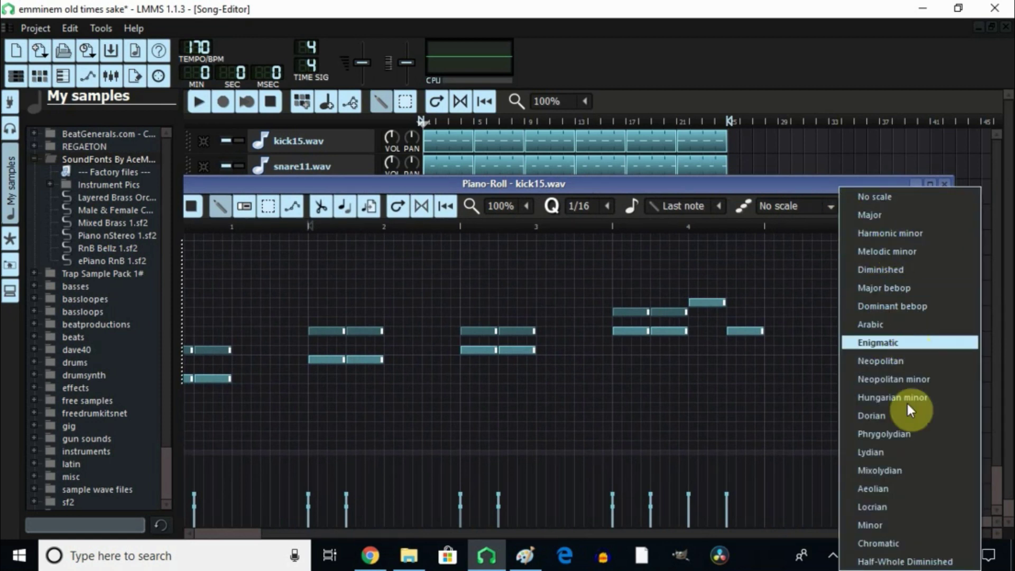
left_click(890, 521)
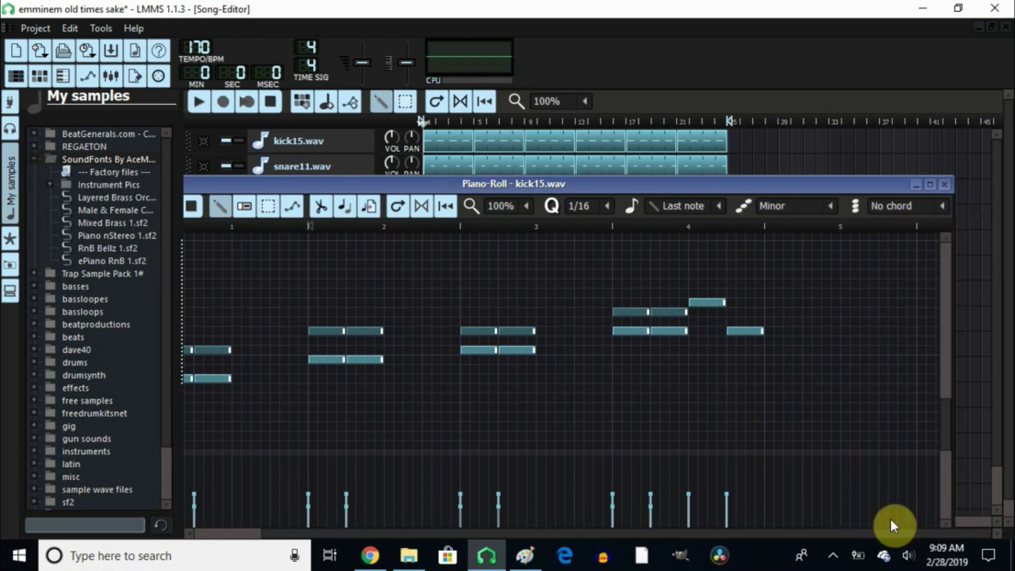
Audition the keys from C3 downward and mark the current scale from the A key just below C3.
double_click(534, 185)
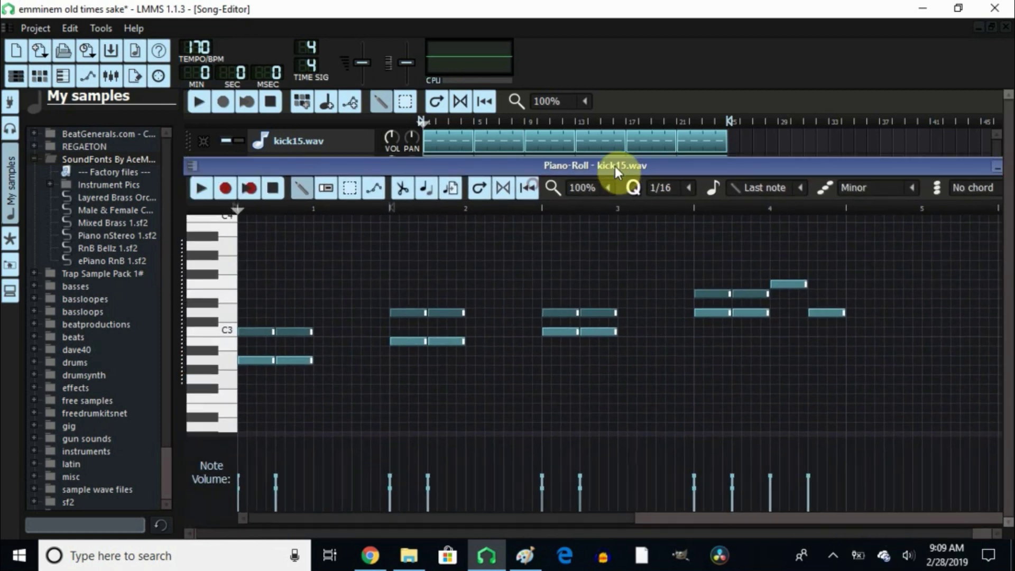
left_click(229, 328)
left_click(230, 331)
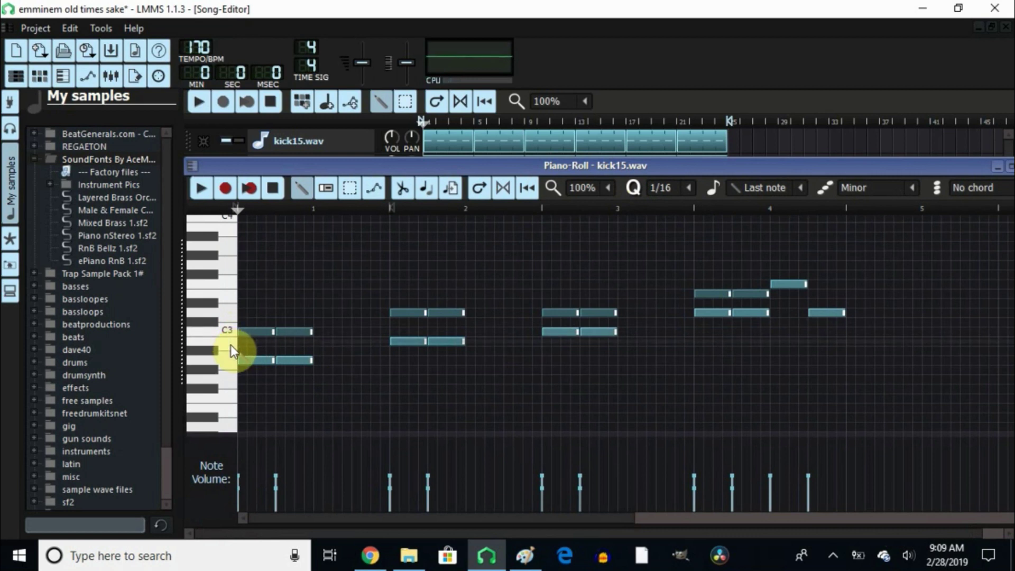
left_click(230, 345)
left_click(230, 362)
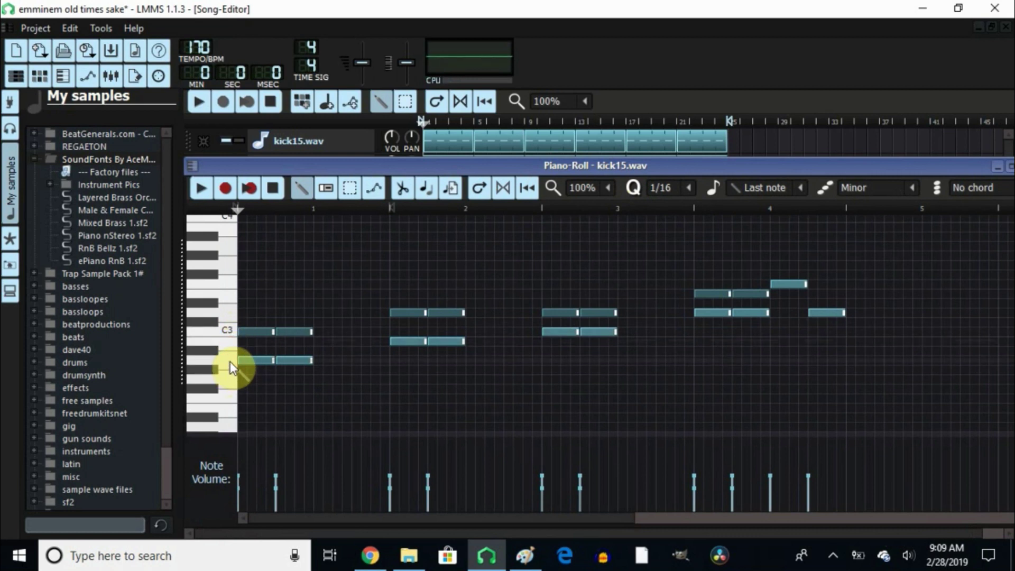
right_click(230, 362)
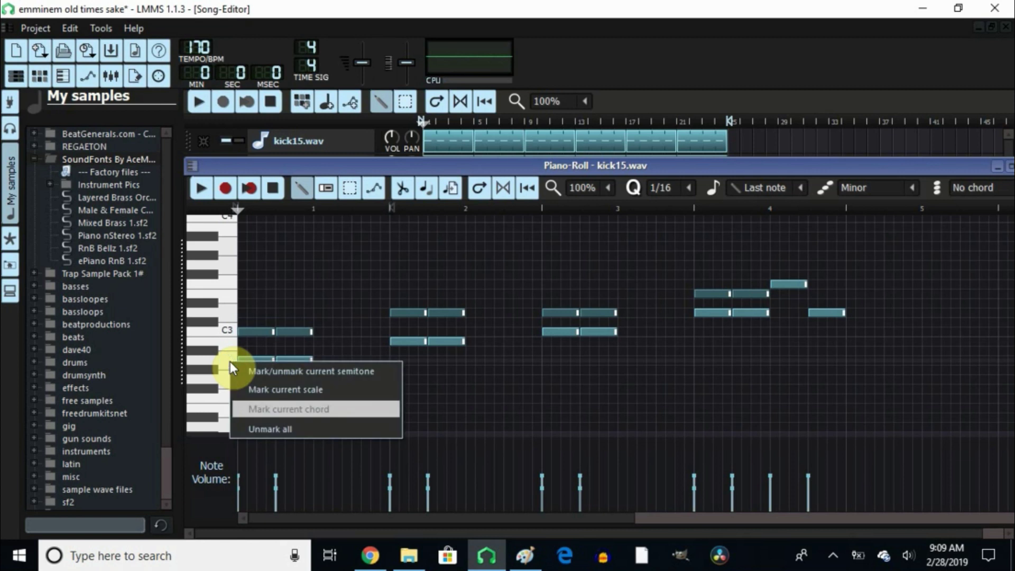
left_click(253, 389)
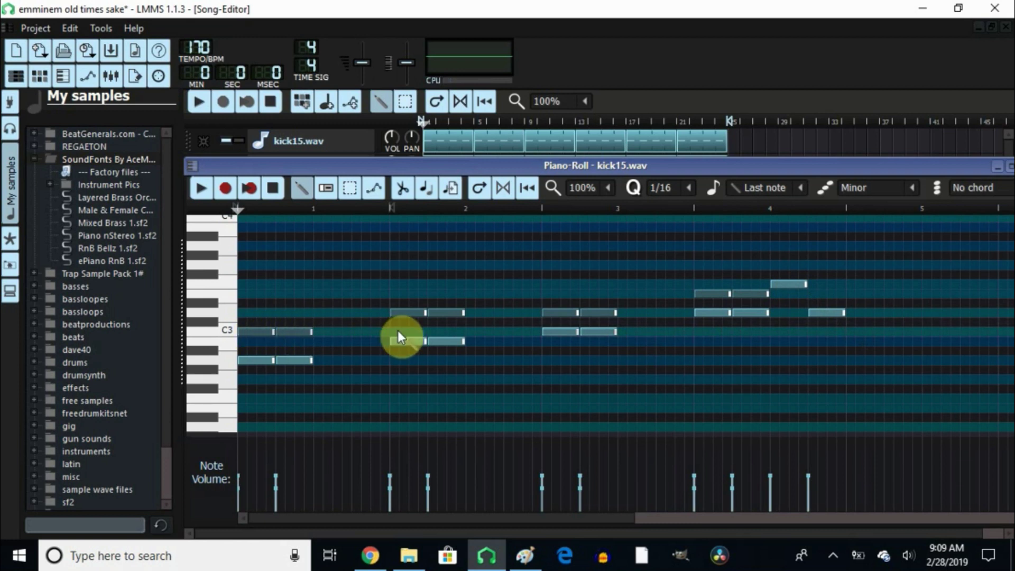
Play the first Layered Brass pattern against the marked scale, stop playback and close the Piano-Roll.
left_click(200, 188)
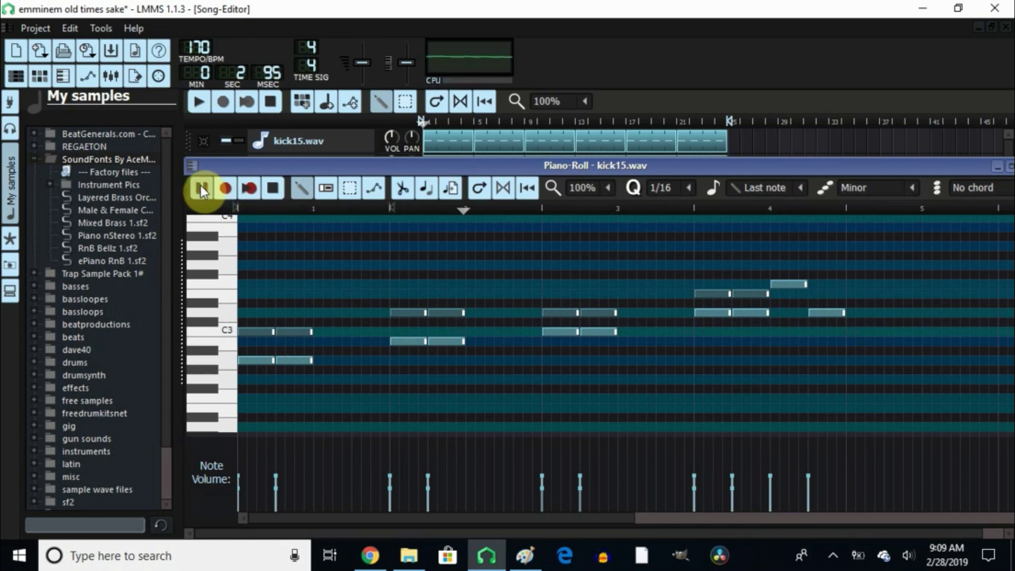
left_click(276, 188)
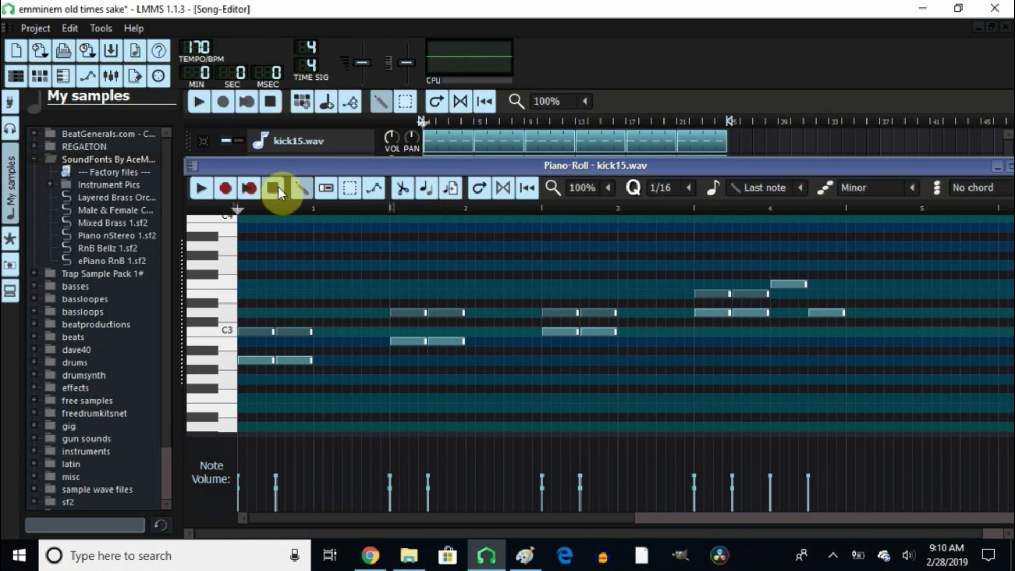
left_click_drag(490, 164, 428, 164)
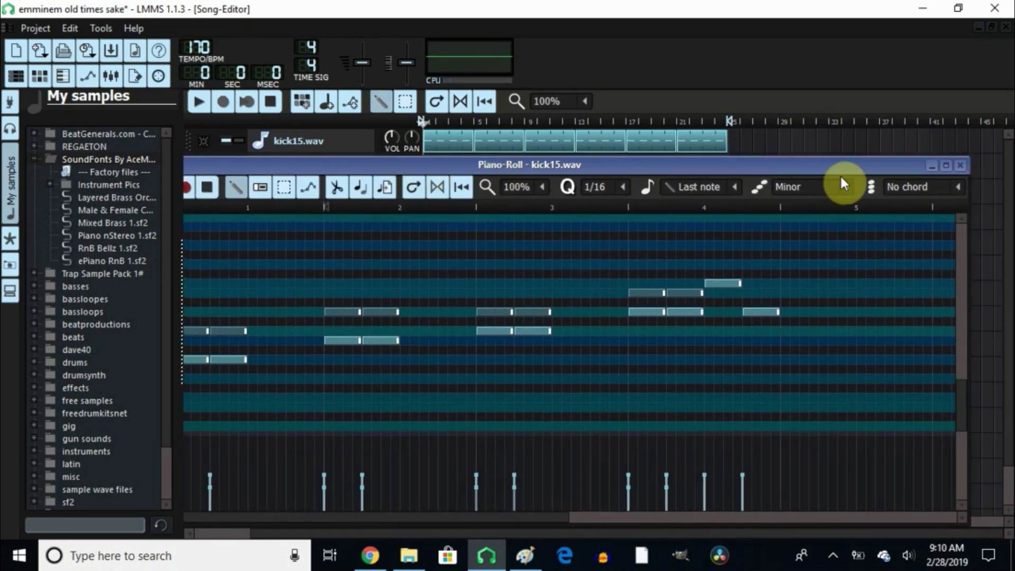
left_click(961, 166)
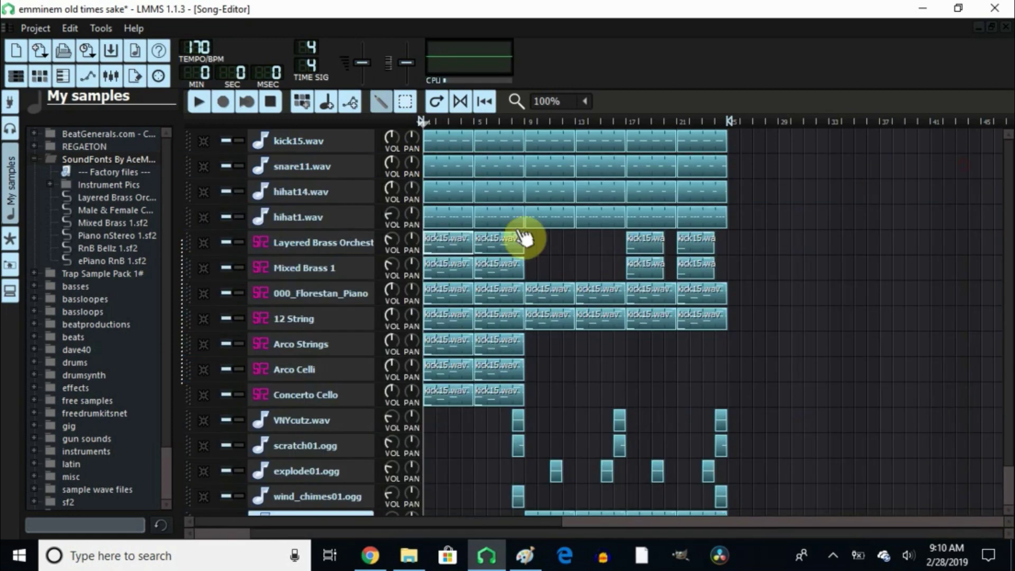
Play the first Mixed Brass 1 pattern in the Piano-Roll to review its notes, and close the editor.
double_click(450, 272)
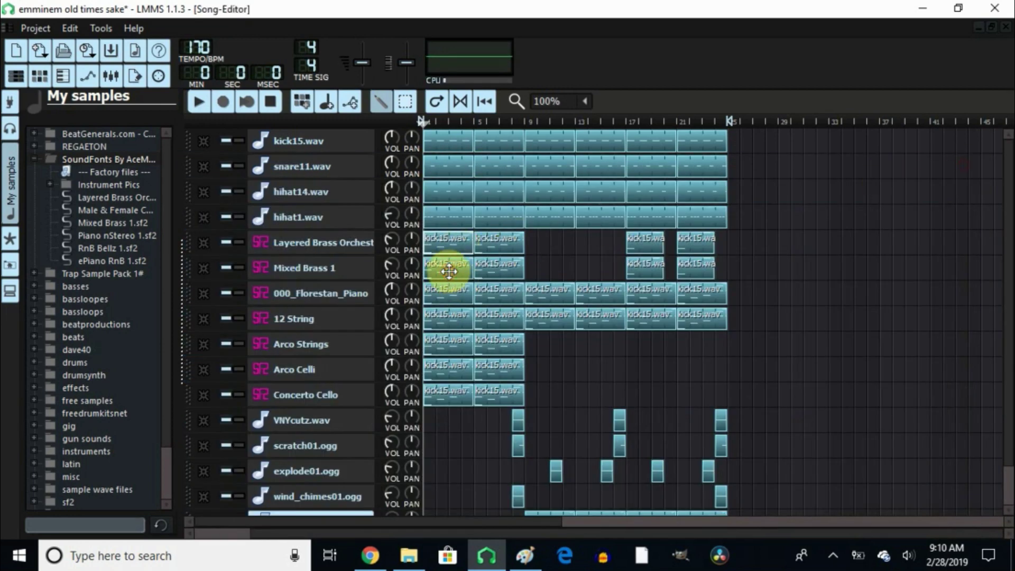
left_click_drag(360, 166, 432, 162)
left_click(206, 185)
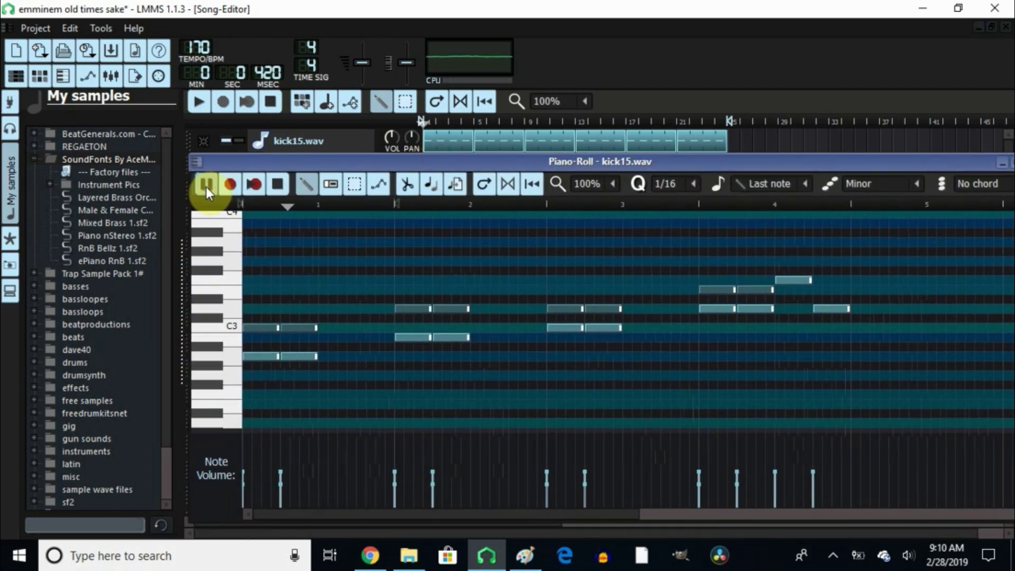
left_click(277, 185)
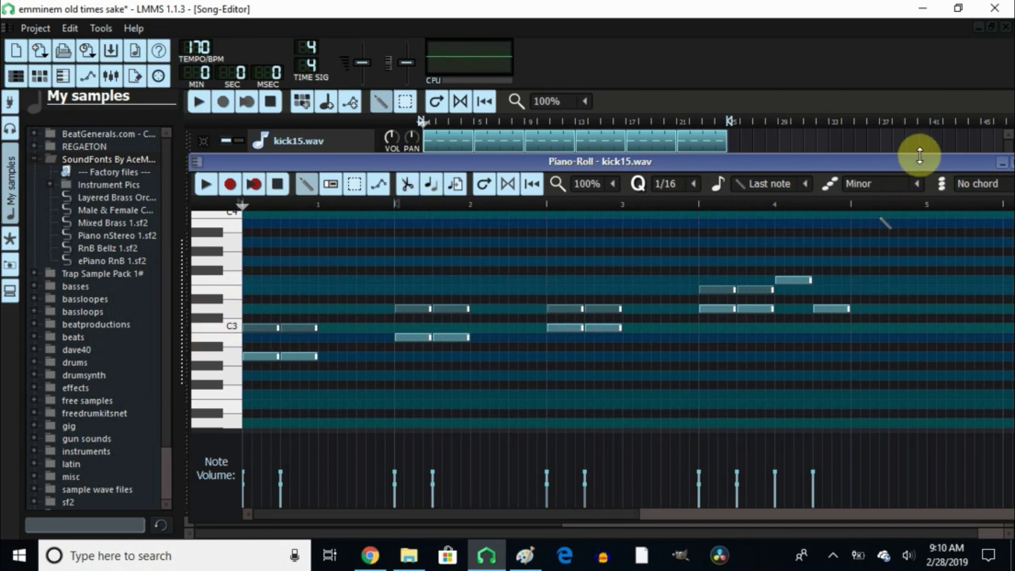
left_click_drag(918, 158, 888, 161)
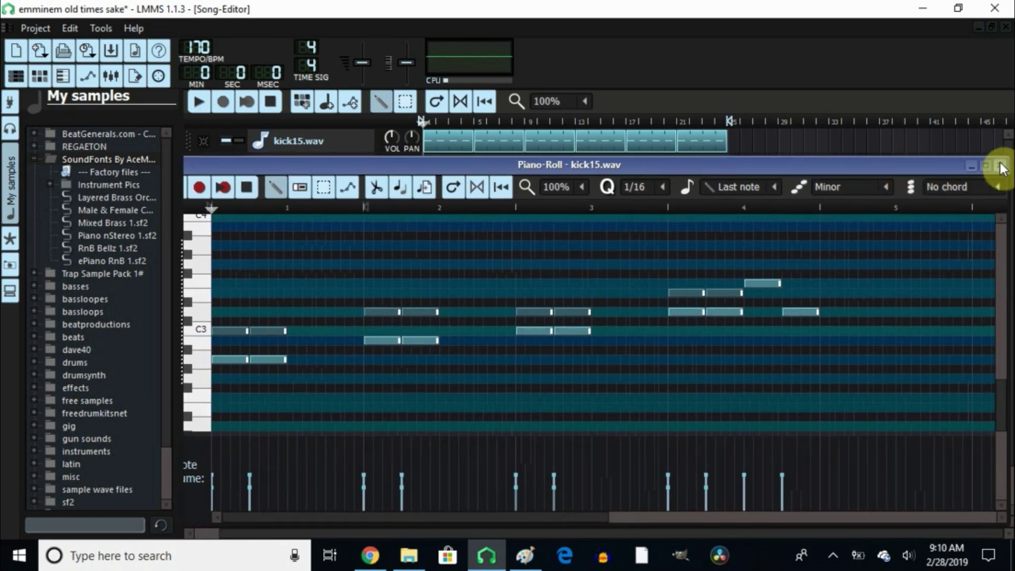
left_click(1000, 166)
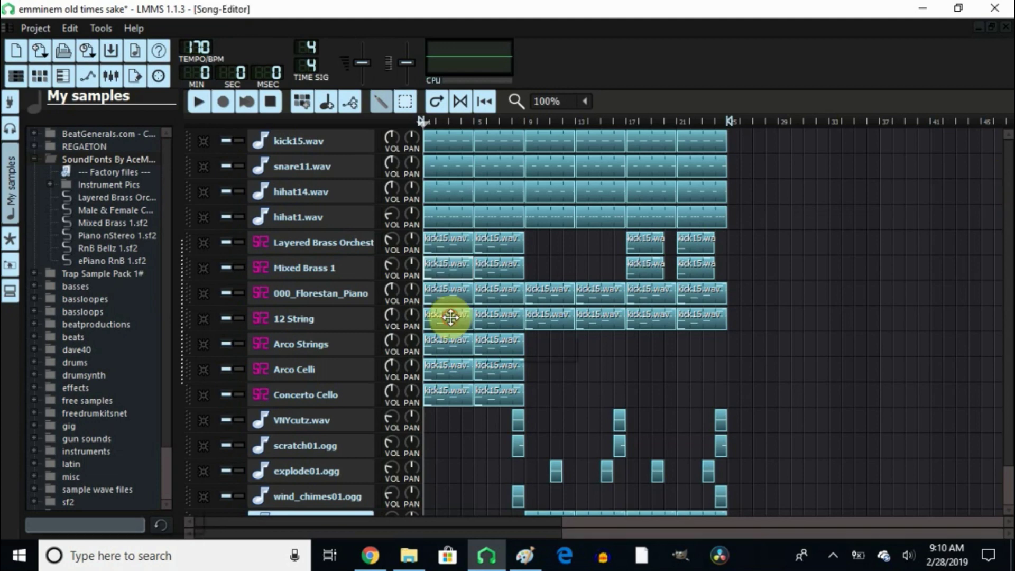
Collapse the SoundFonts By AceMuziq folder and browse the string soundfonts in the strings subfolder of soundfonts.
double_click(97, 157)
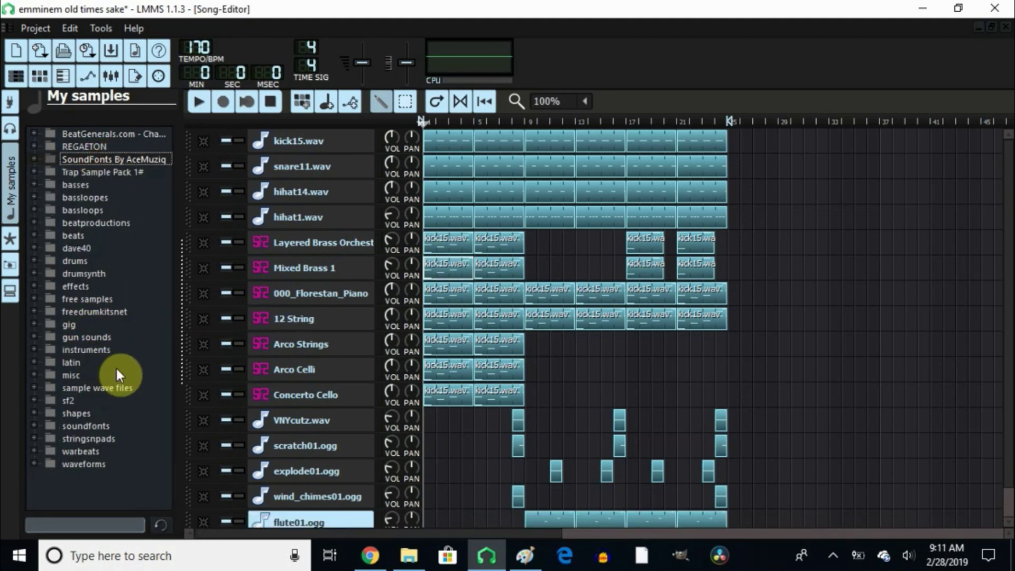
double_click(93, 427)
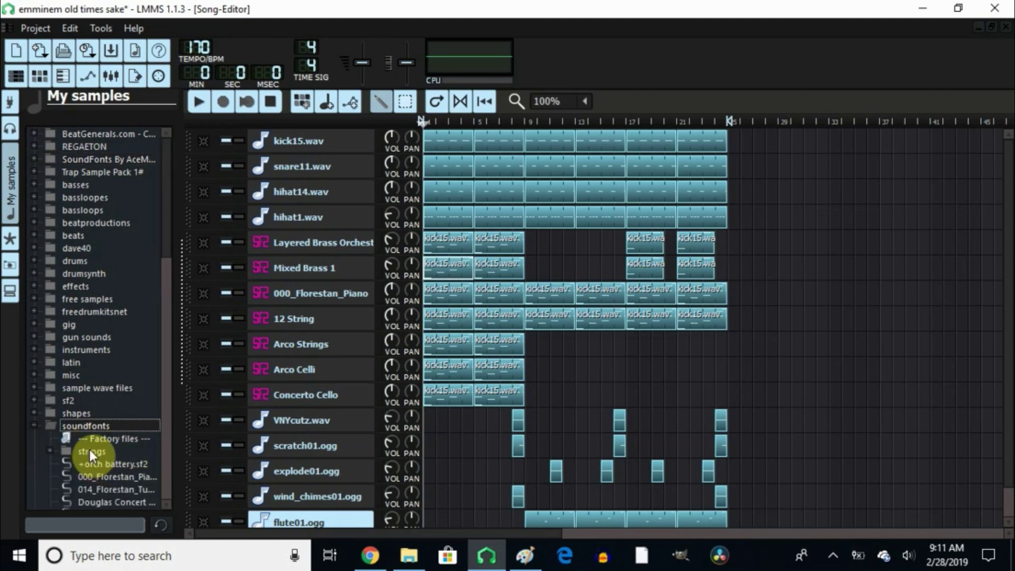
double_click(88, 451)
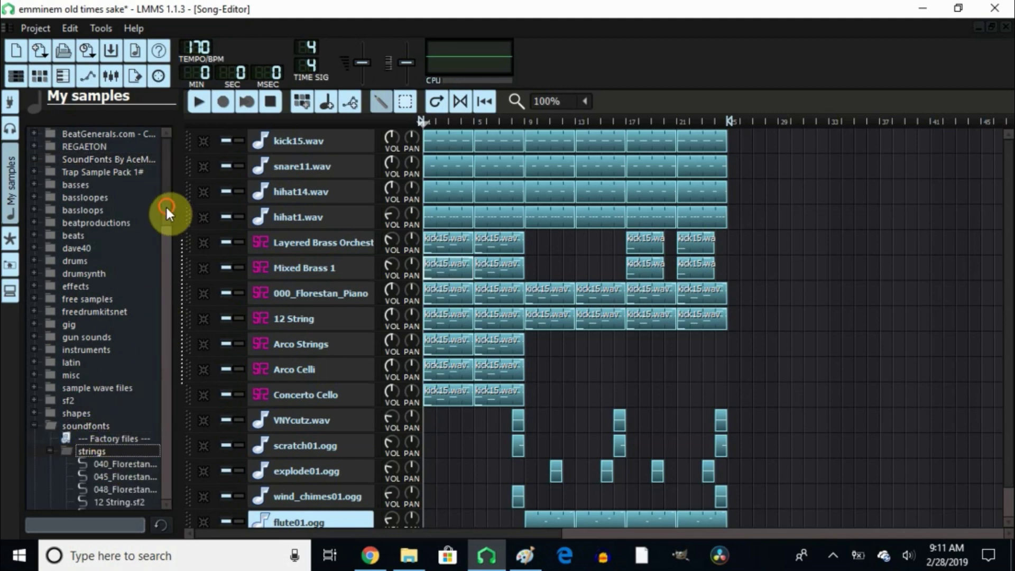
scroll(166, 205, "down", 6)
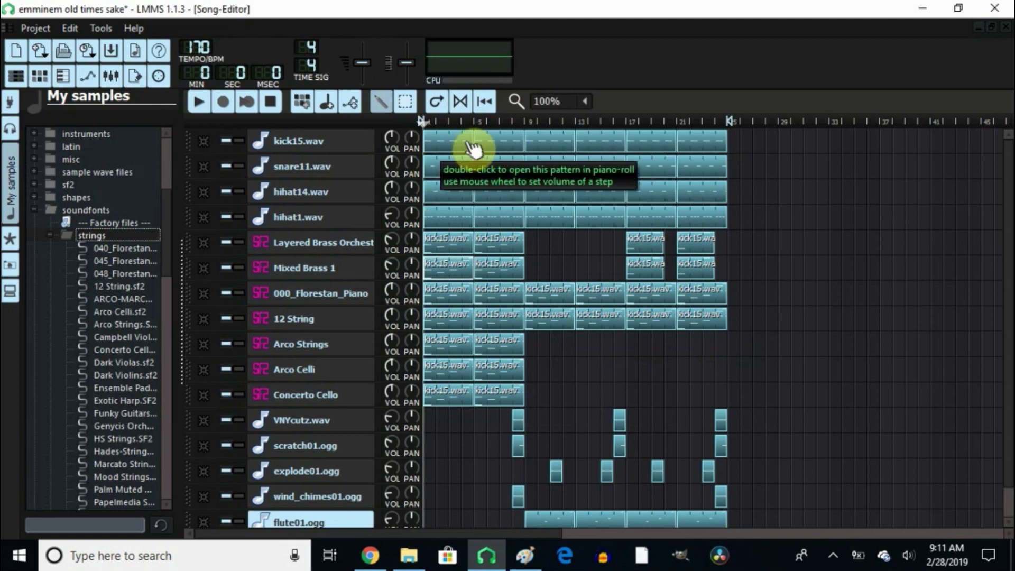
Solo the kick15.wav track and play it back with the time shown in bars, beats and ticks, and stop playback.
left_click(204, 68)
left_click(238, 140)
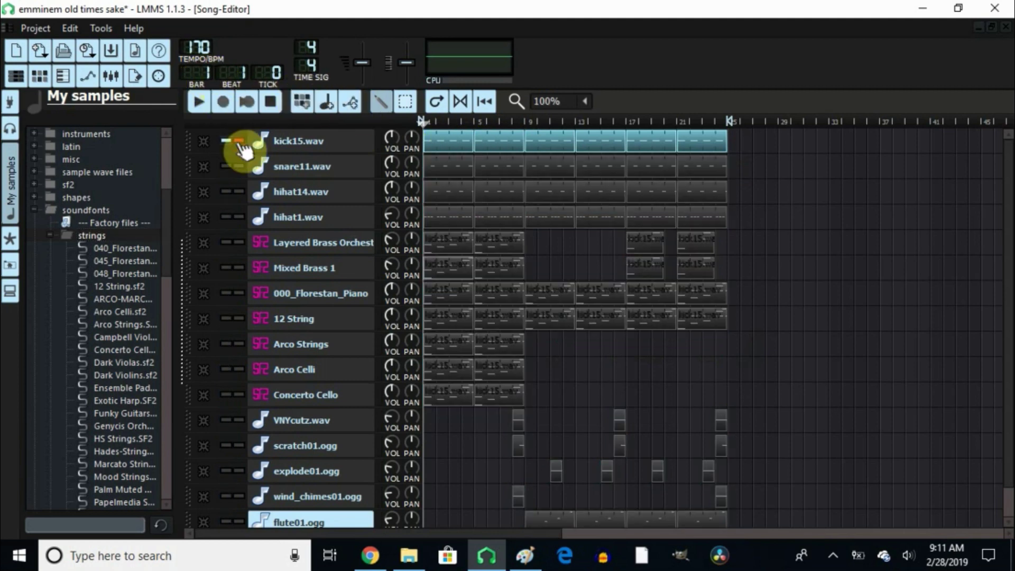
left_click(199, 102)
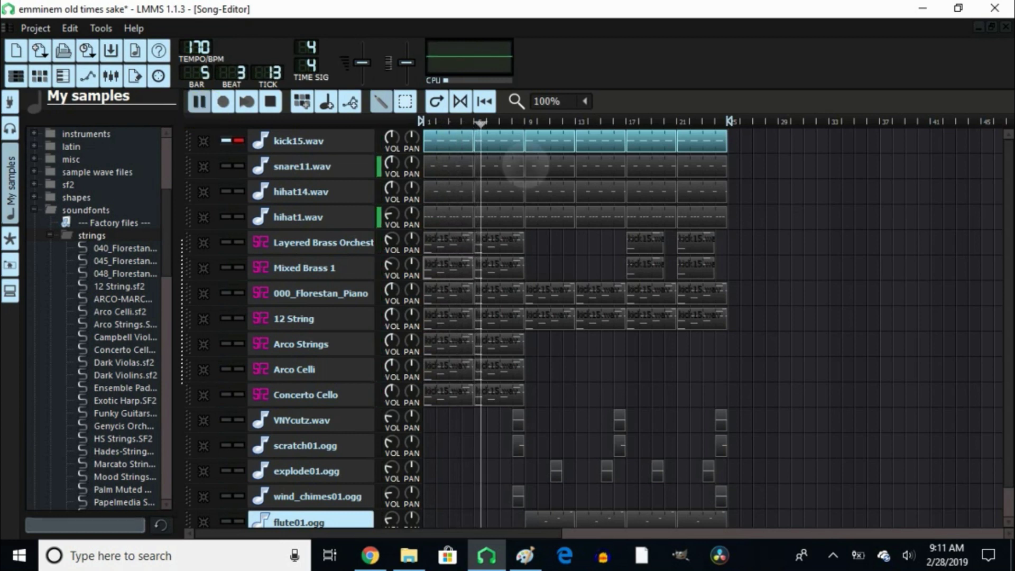
left_click(271, 101)
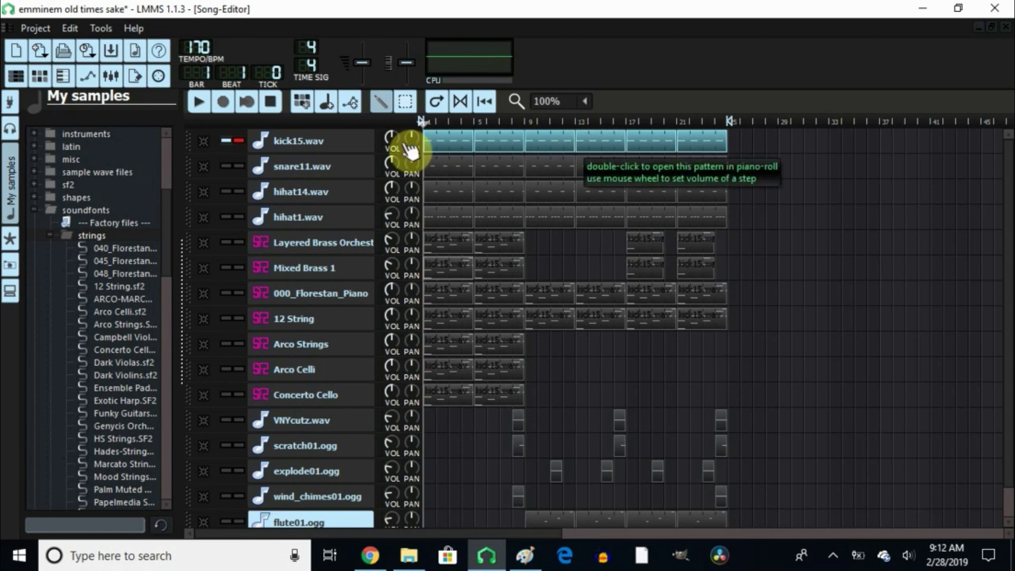
Turn off solo on the kick15.wav track and open the first pattern of the lower flute01.ogg track in the Piano-Roll.
left_click(239, 141)
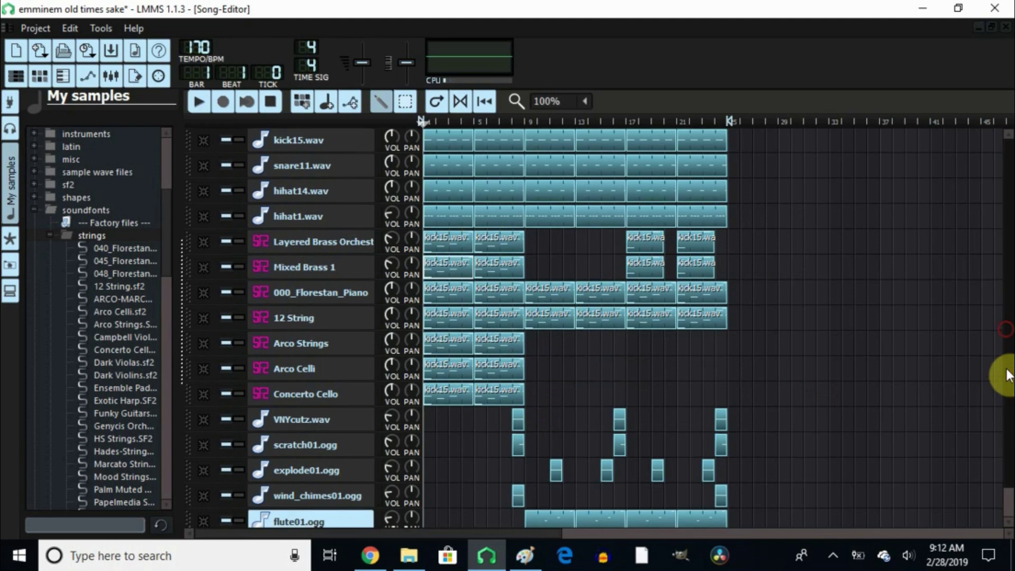
left_click(1006, 402)
double_click(570, 519)
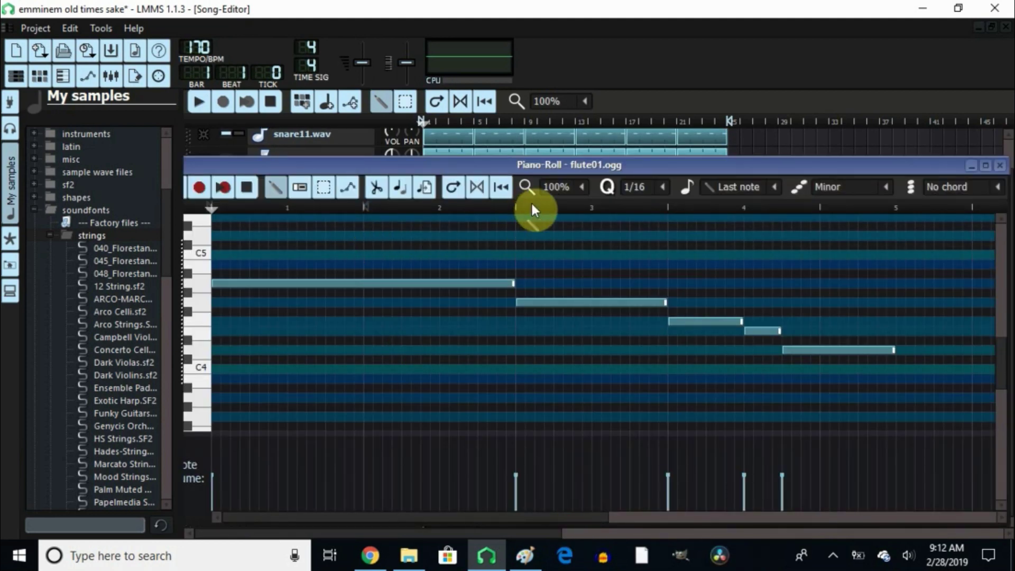
left_click_drag(267, 158, 306, 161)
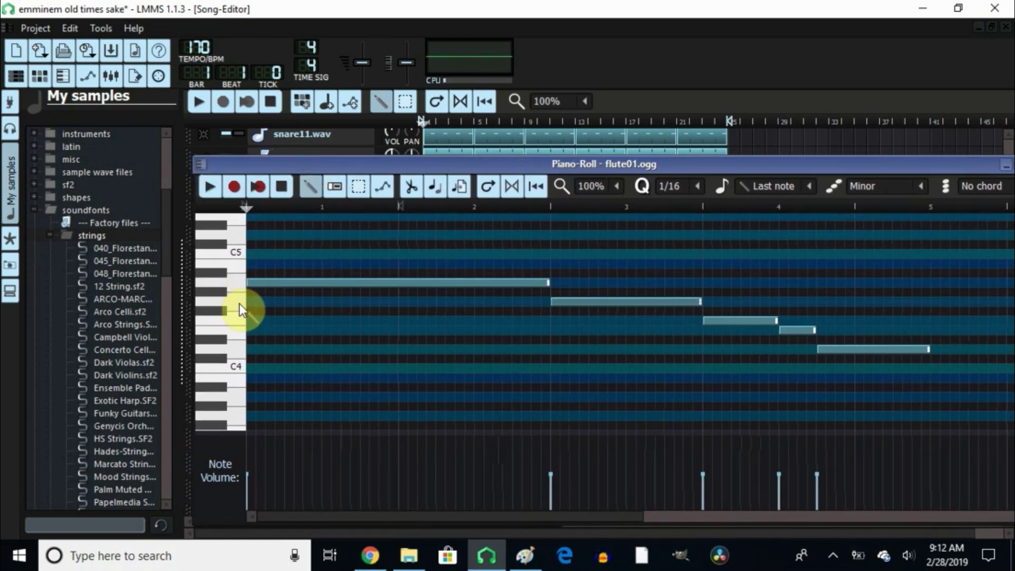
Audition the lower flute01.ogg pattern's descending notes on the piano keys and close the Piano-Roll.
left_click(239, 304)
left_click(240, 320)
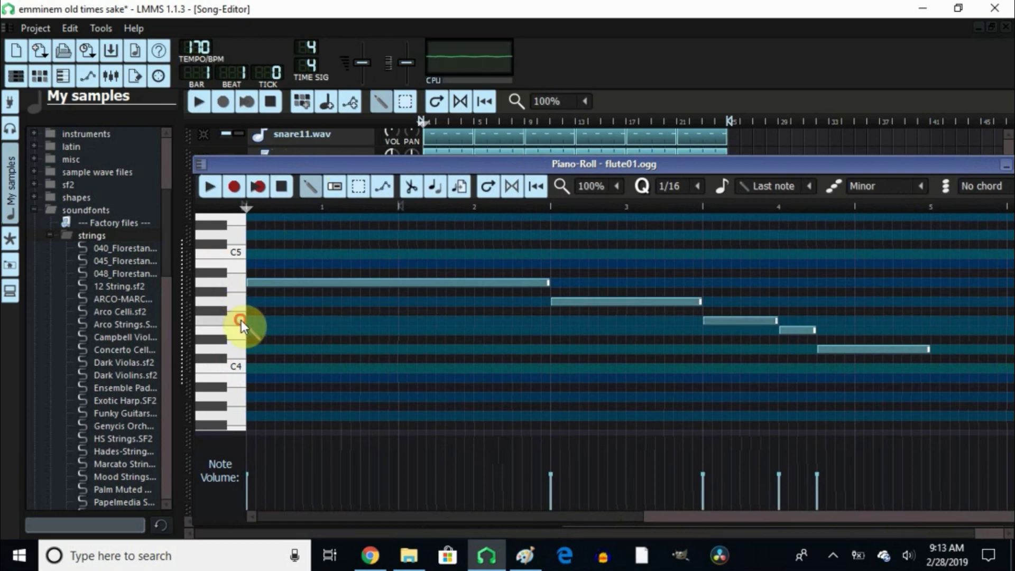
left_click(241, 335)
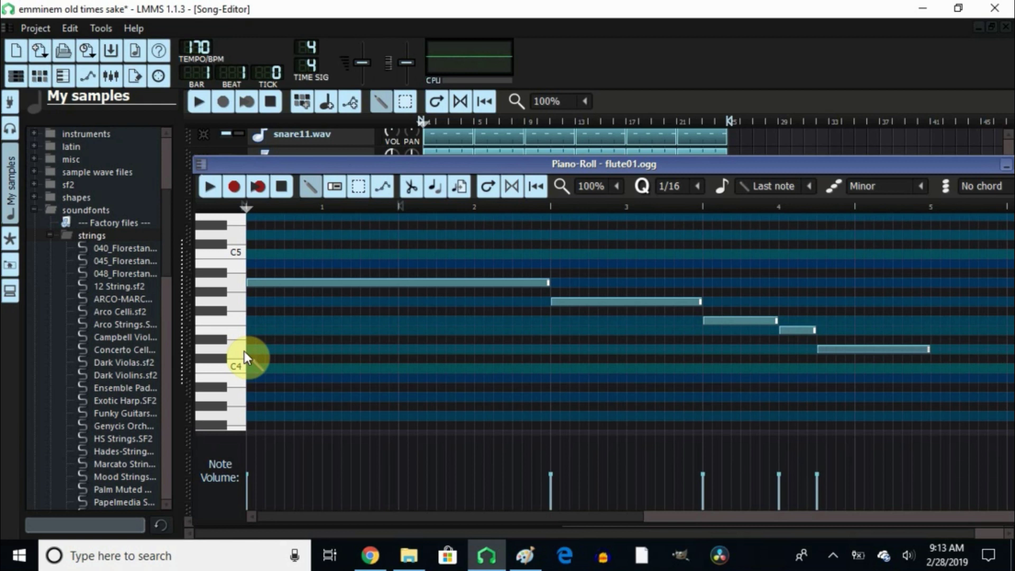
left_click(244, 351)
left_click(244, 351)
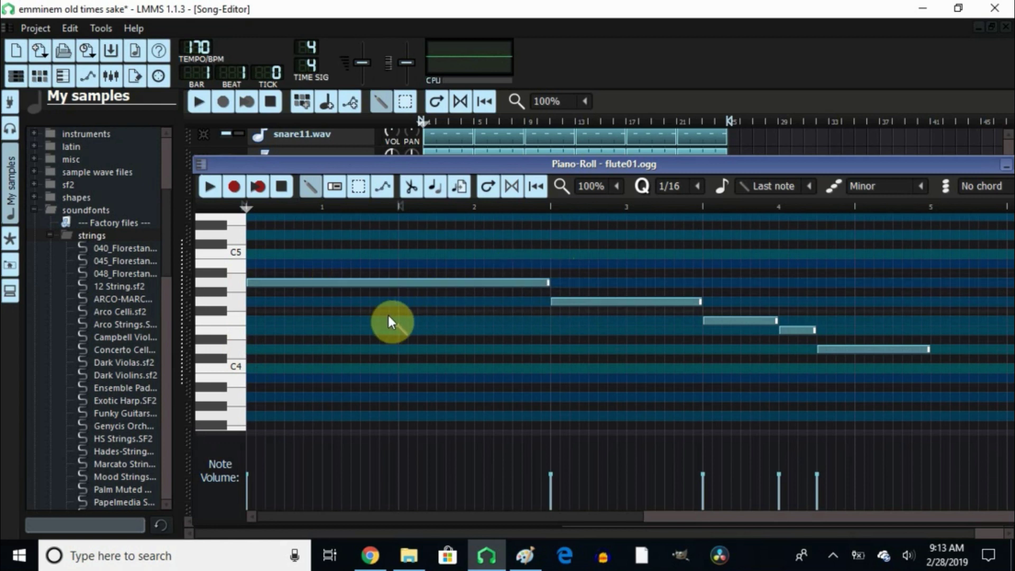
left_click_drag(731, 166, 684, 170)
left_click(843, 154)
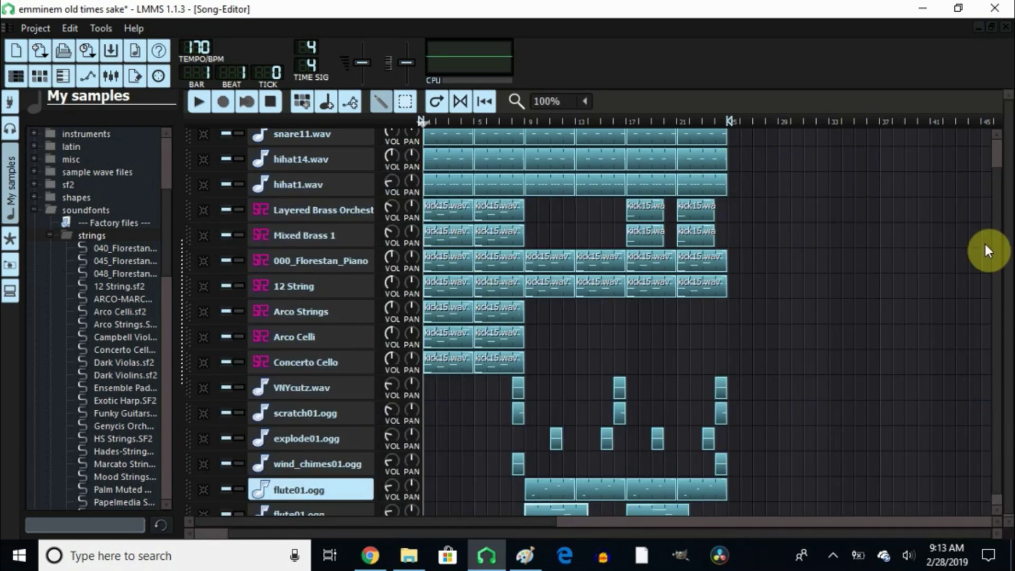
Play the first VNYcutz.wav pattern in the Piano-Roll and close the editor.
left_click(997, 230)
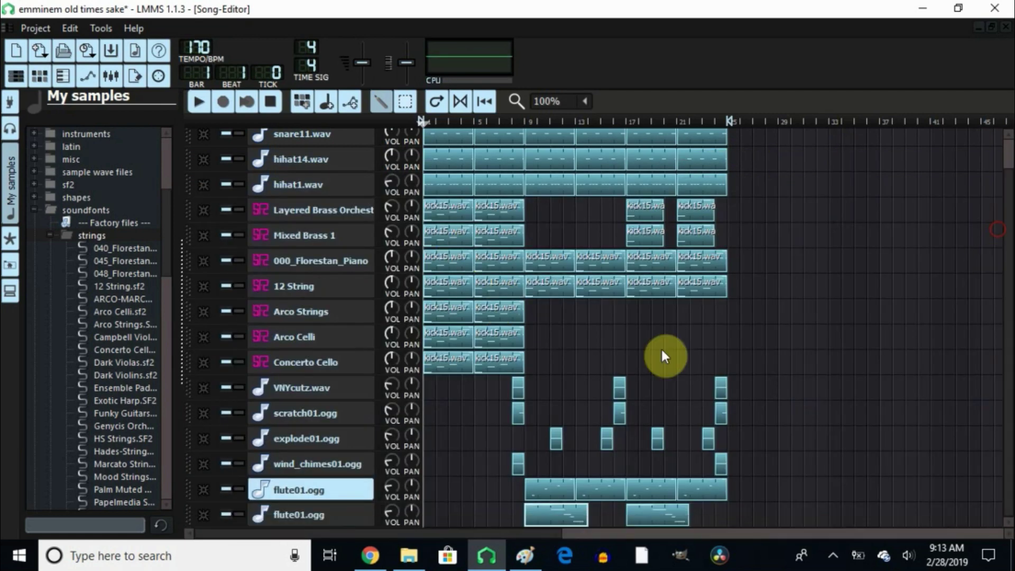
double_click(522, 392)
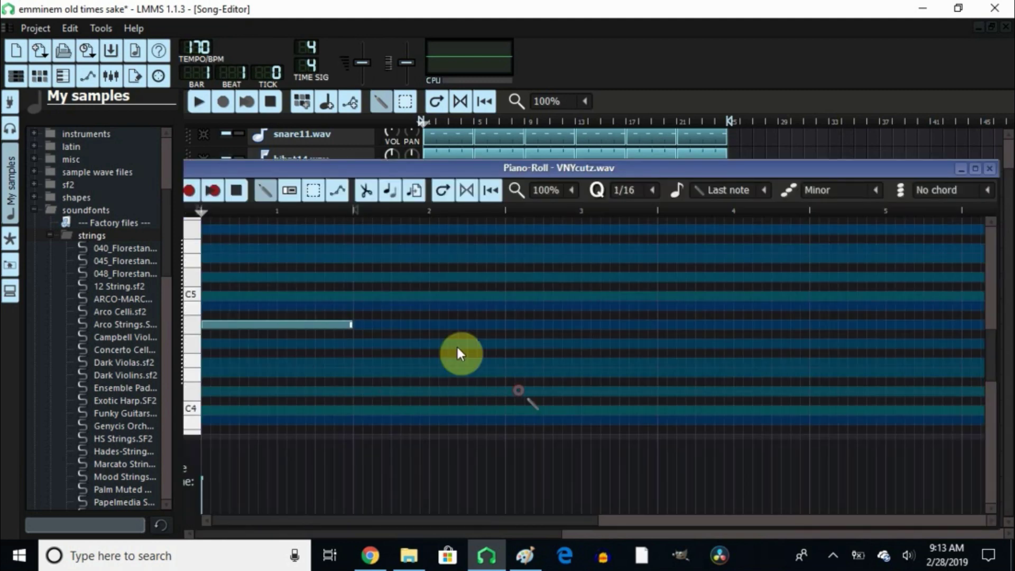
left_click_drag(223, 169, 281, 170)
left_click(226, 192)
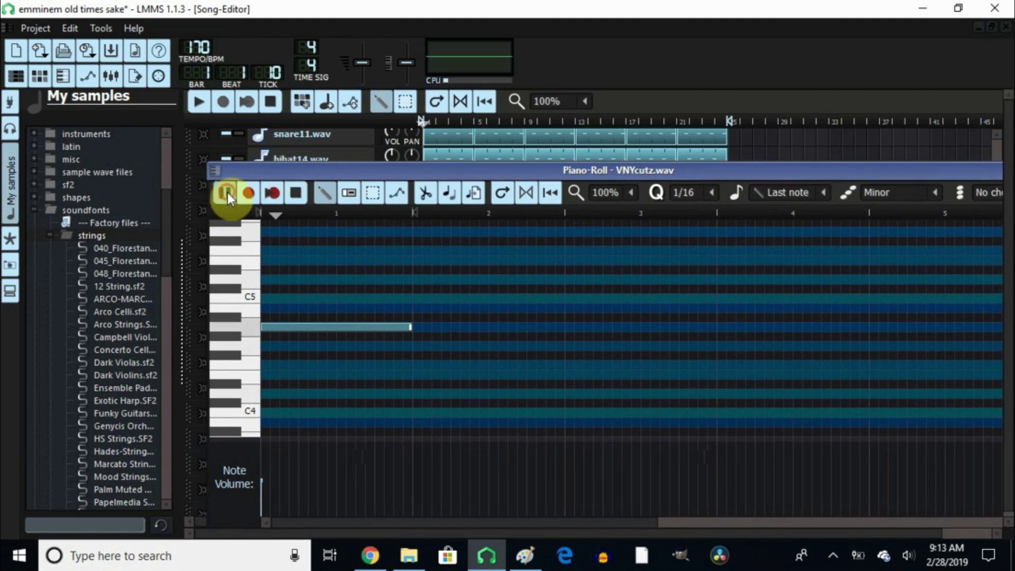
left_click_drag(425, 171, 367, 169)
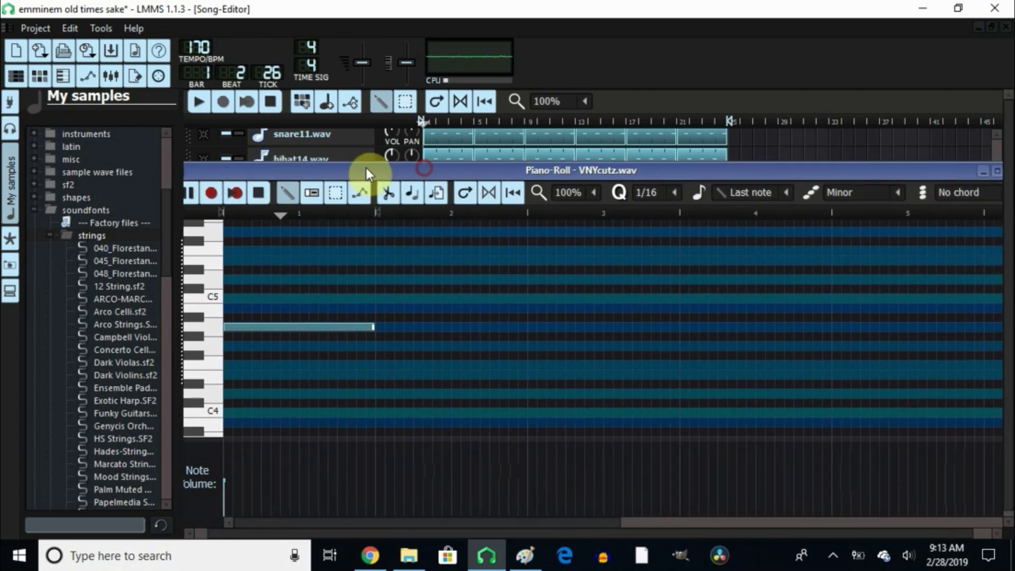
left_click(991, 170)
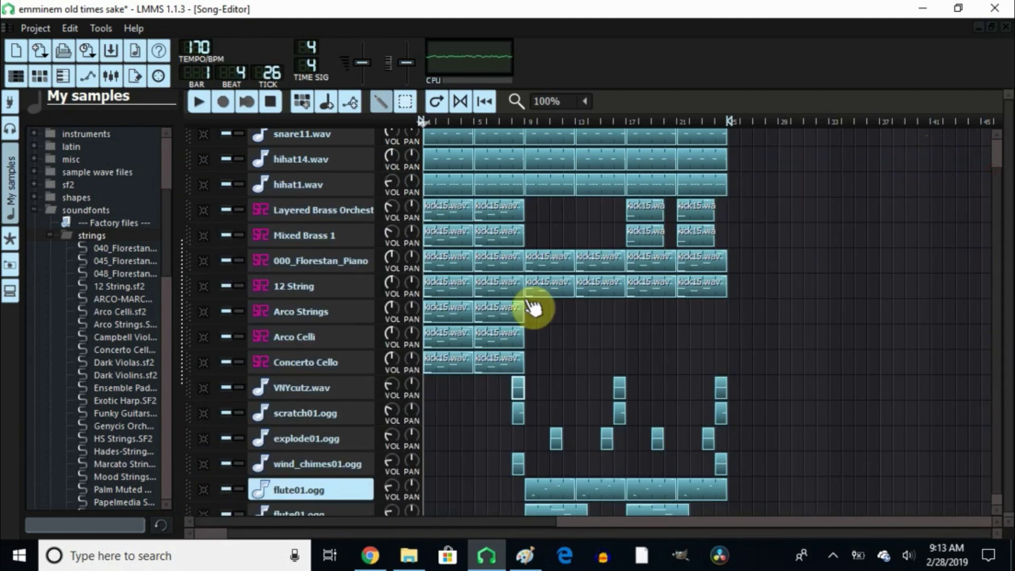
Play the first scratch01.ogg pattern in the Piano-Roll to review its notes, and close the editor.
double_click(521, 417)
left_click_drag(222, 178, 273, 175)
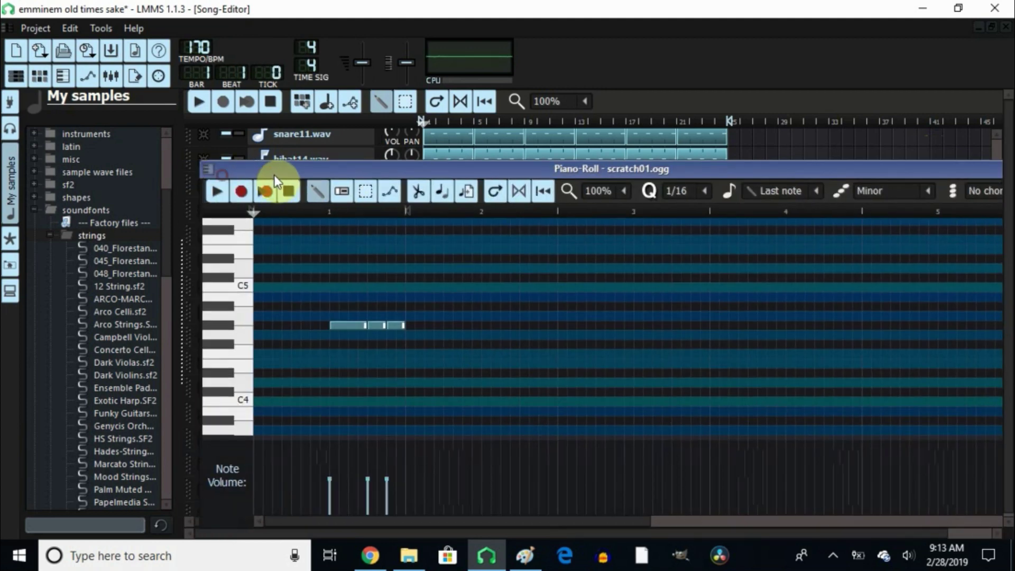
left_click(218, 194)
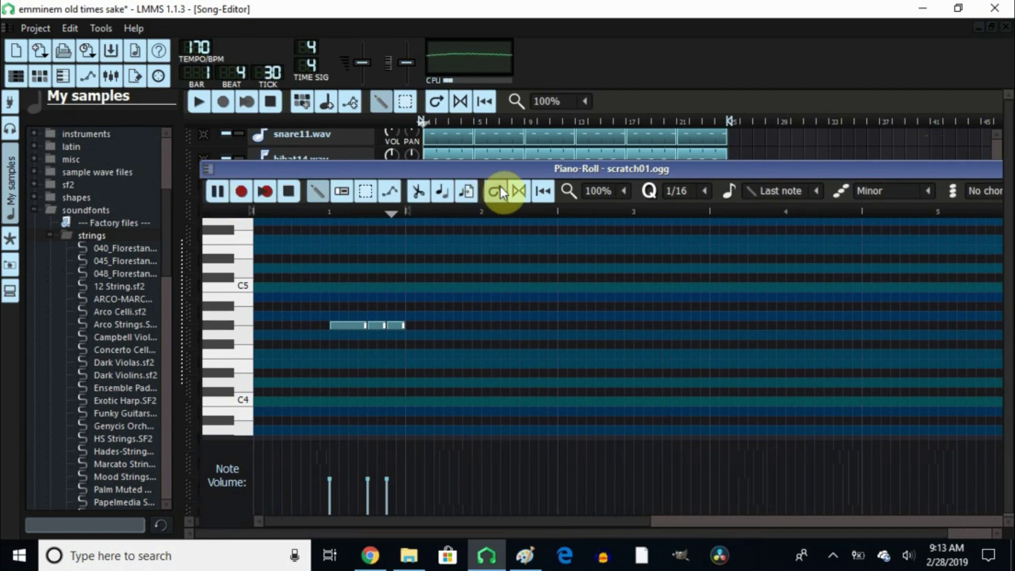
left_click_drag(549, 166, 503, 164)
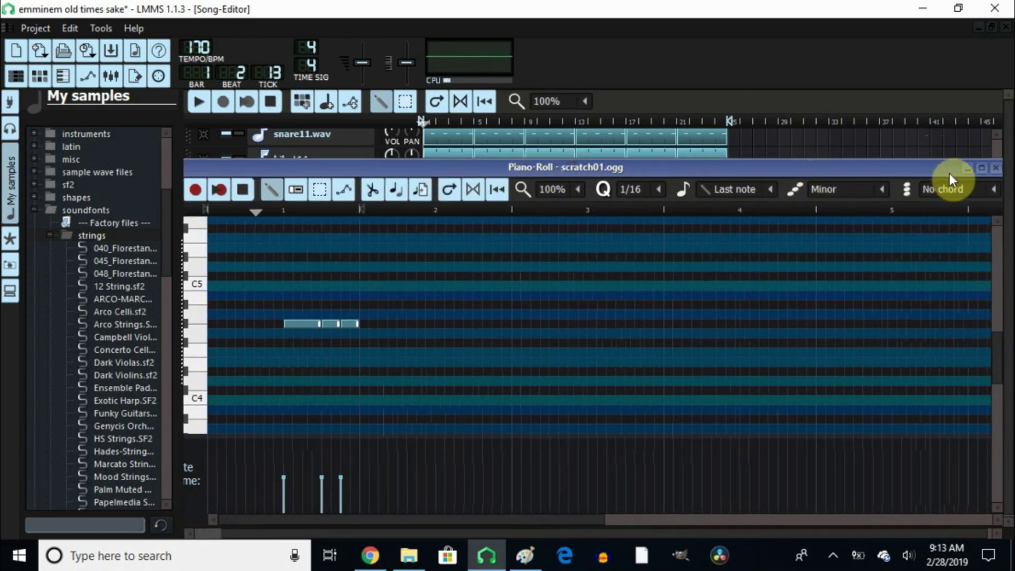
left_click(996, 168)
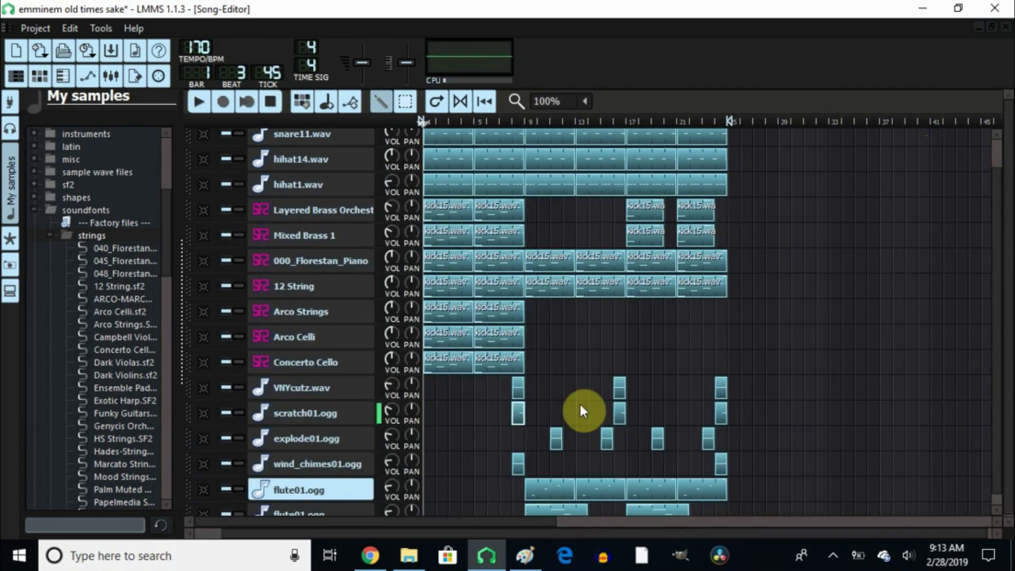
Open the wind_chimes01.ogg track's instrument settings to view its sample.
left_click(519, 461)
left_click(519, 461)
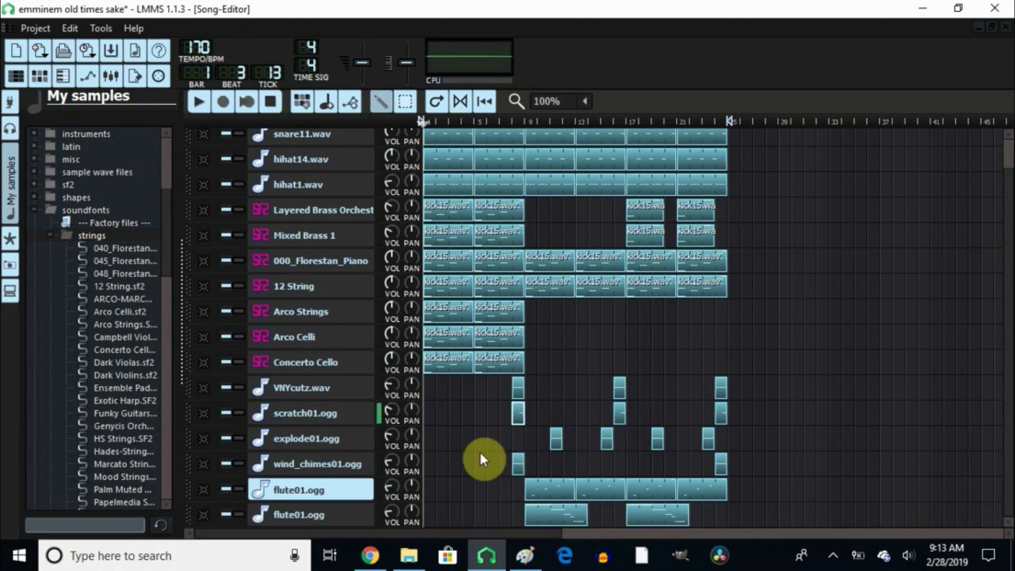
left_click(335, 466)
left_click(341, 473)
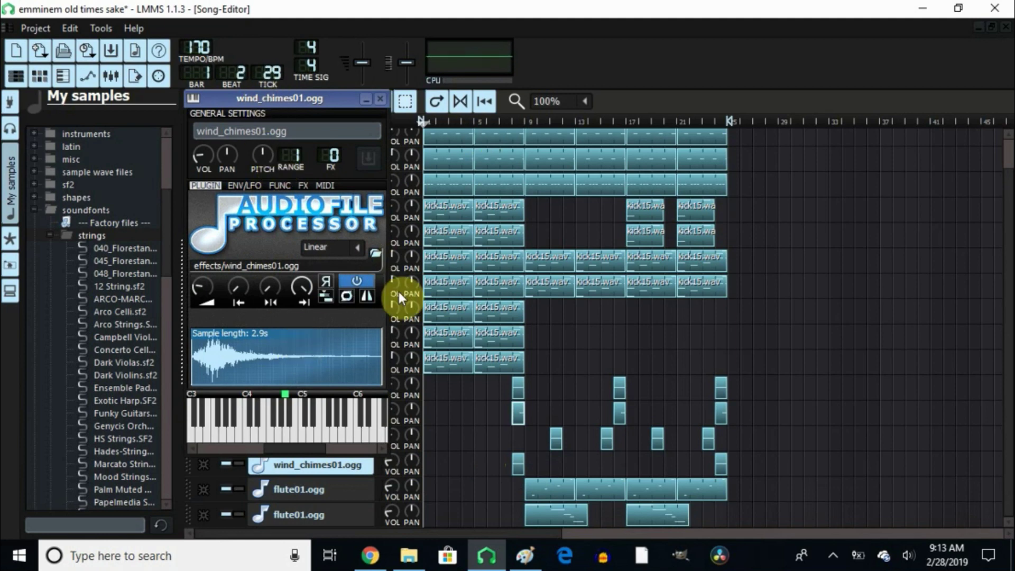
Play the first wind_chimes01.ogg pattern in the Piano-Roll, stop playback and close the editor.
double_click(518, 459)
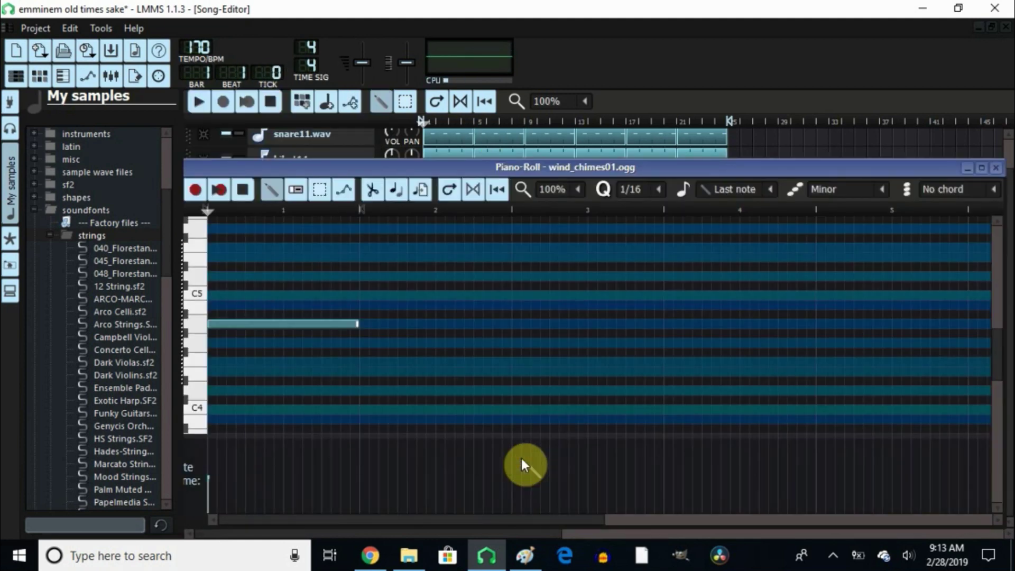
left_click_drag(201, 165, 245, 174)
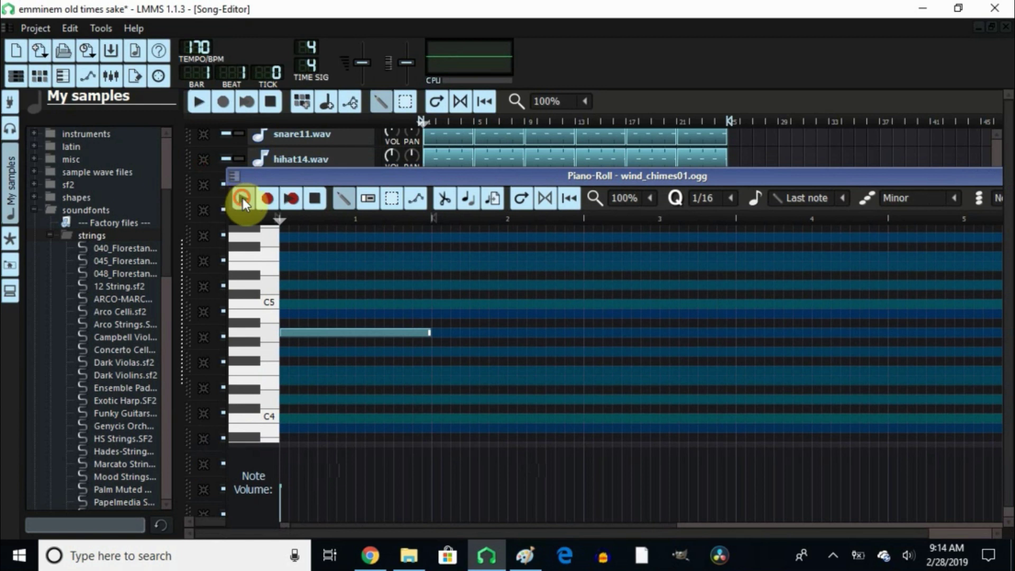
left_click(242, 198)
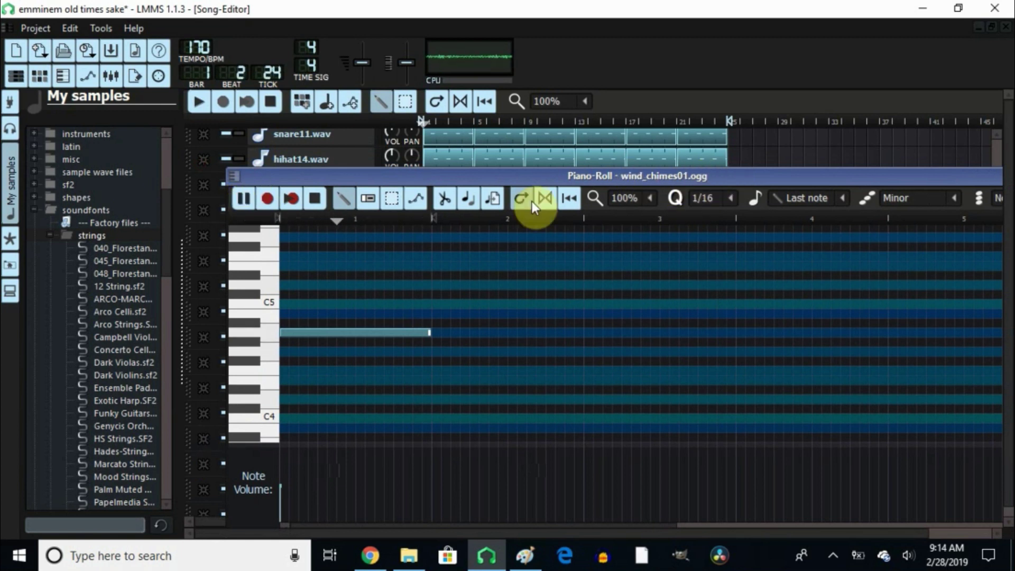
left_click(314, 198)
left_click_drag(591, 177, 452, 173)
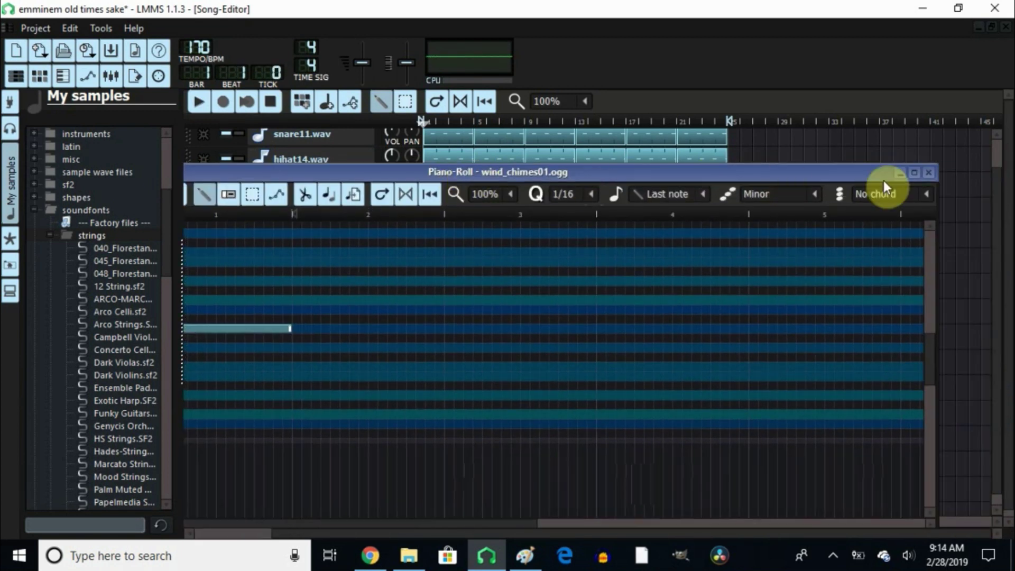
left_click(929, 173)
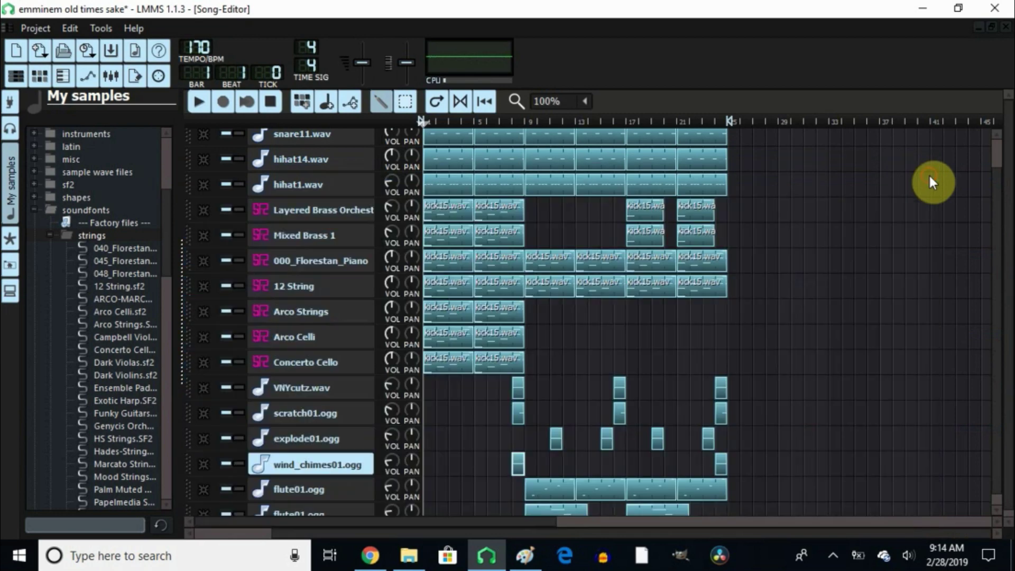
Review the first explode01.ogg pattern in the Piano-Roll and check the sample in that track's instrument settings, closing both windows.
double_click(556, 437)
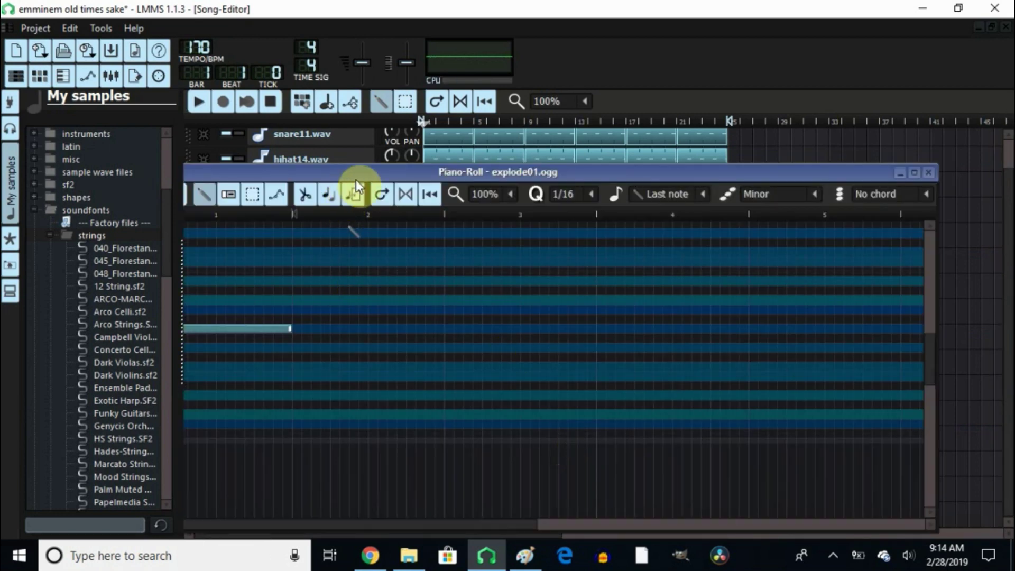
left_click_drag(361, 171, 424, 172)
left_click_drag(695, 178, 606, 190)
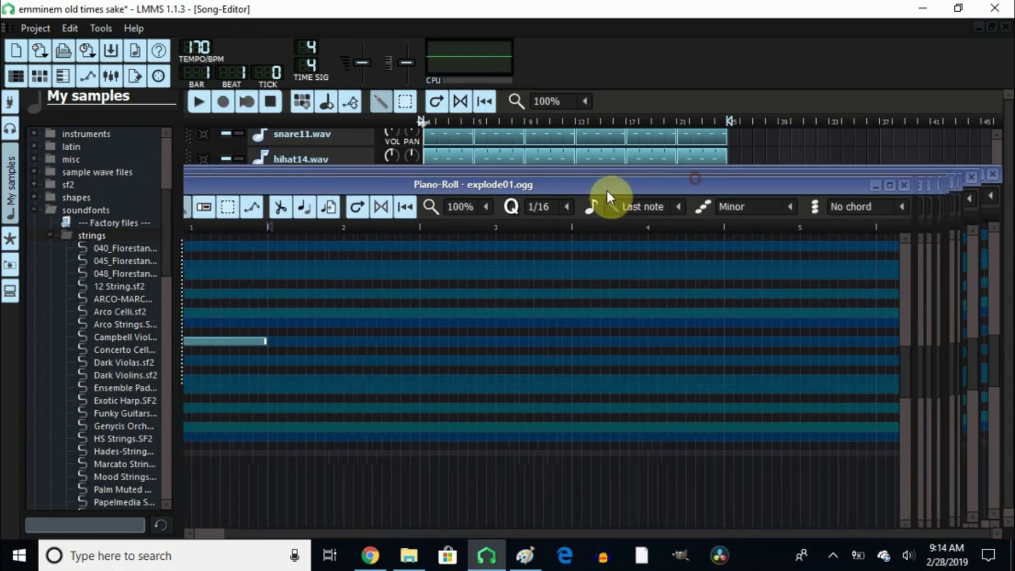
left_click(911, 183)
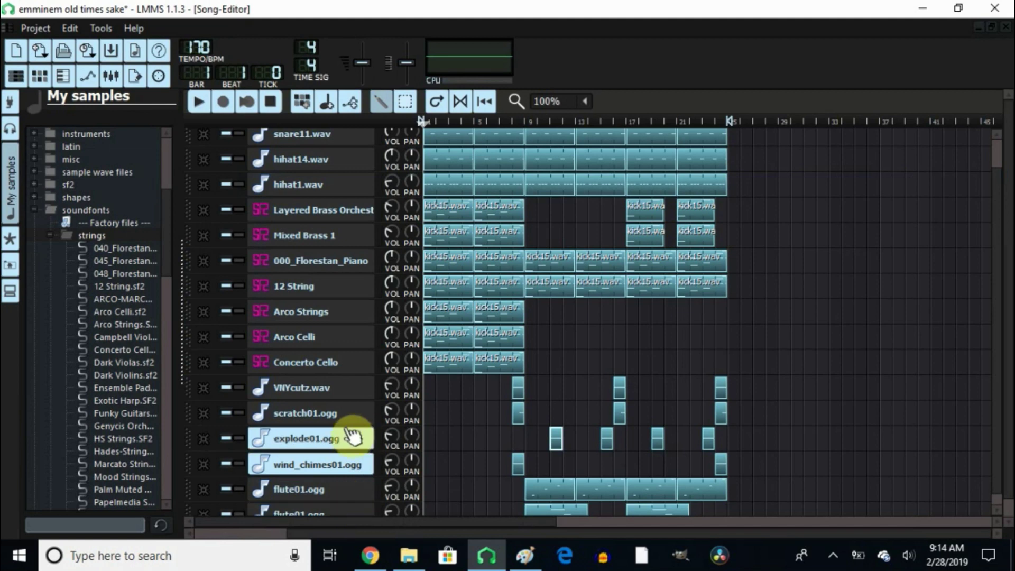
left_click(320, 441)
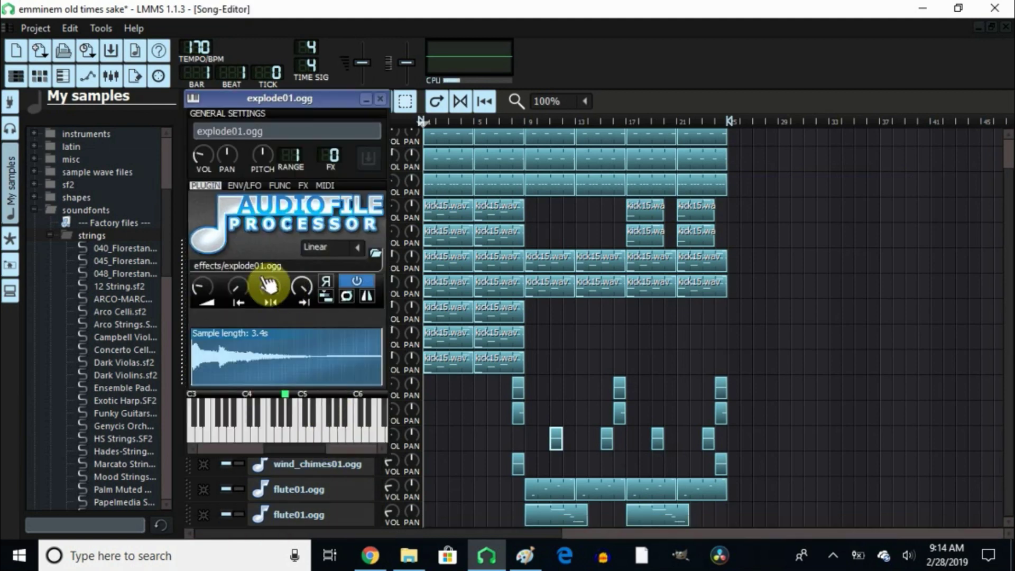
left_click(380, 99)
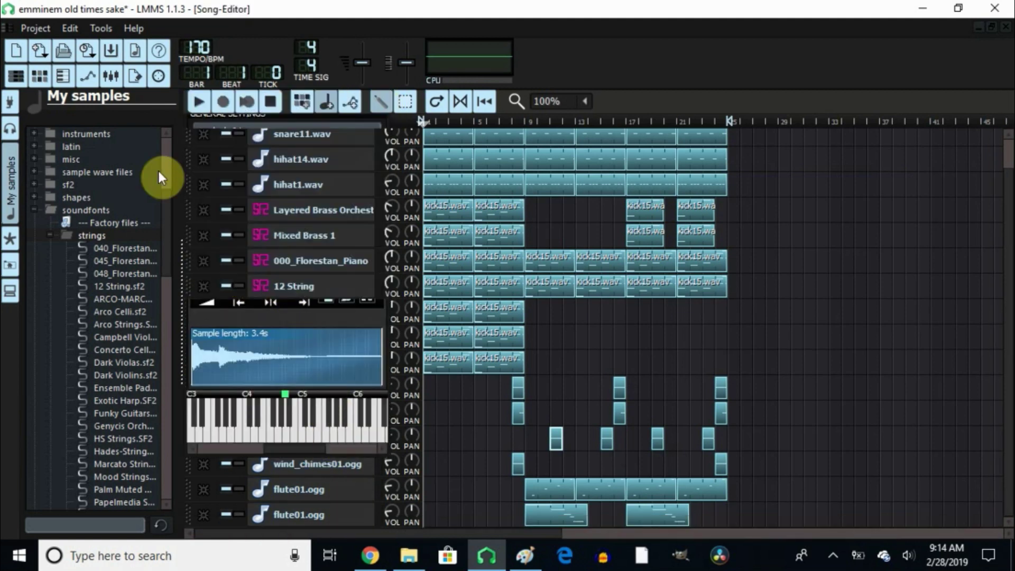
Collapse the soundfonts folder, expand the effects sample folder and preview explode01.ogg.
left_click(47, 201)
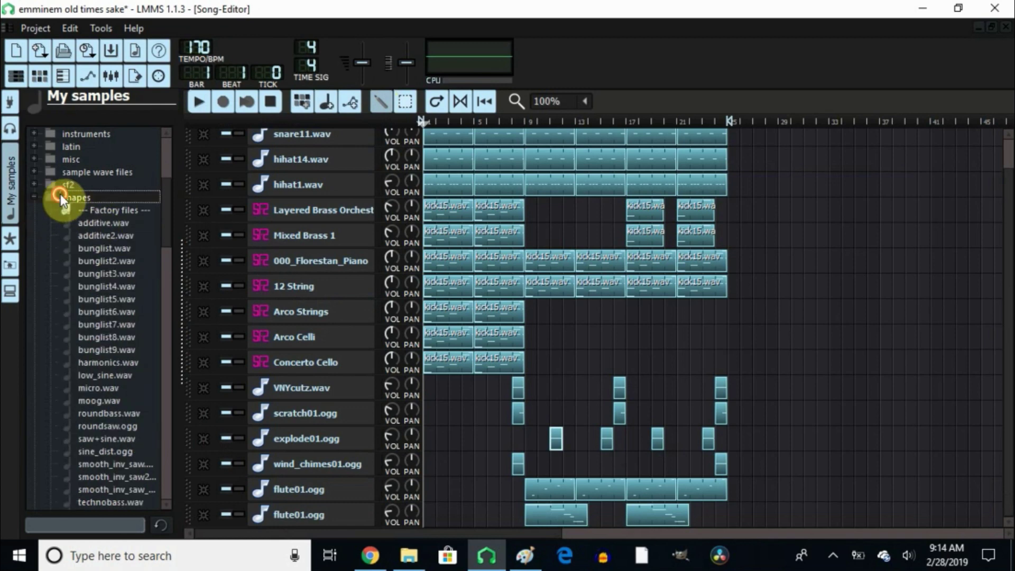
left_click(60, 196)
left_click(71, 212)
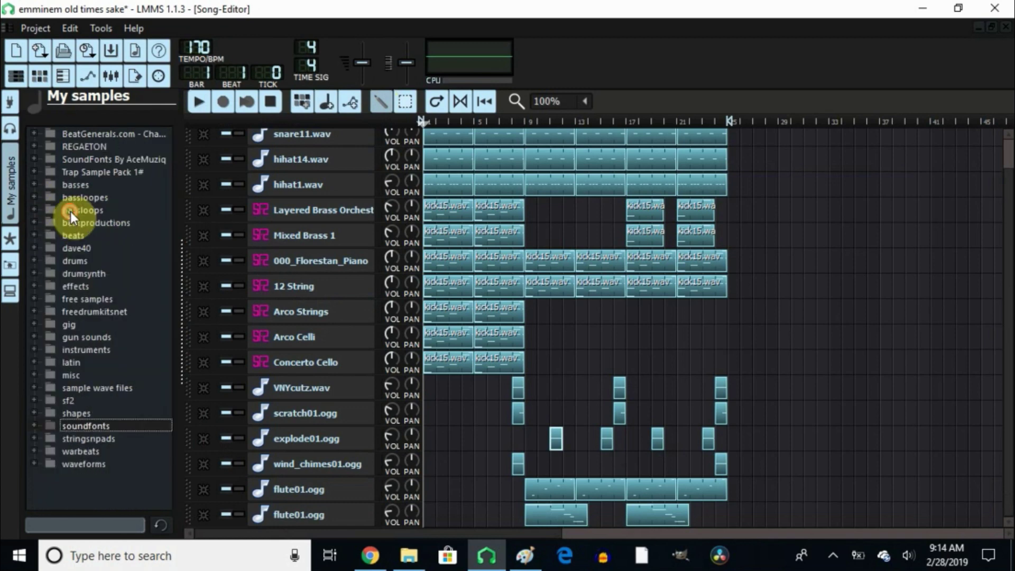
left_click(62, 286)
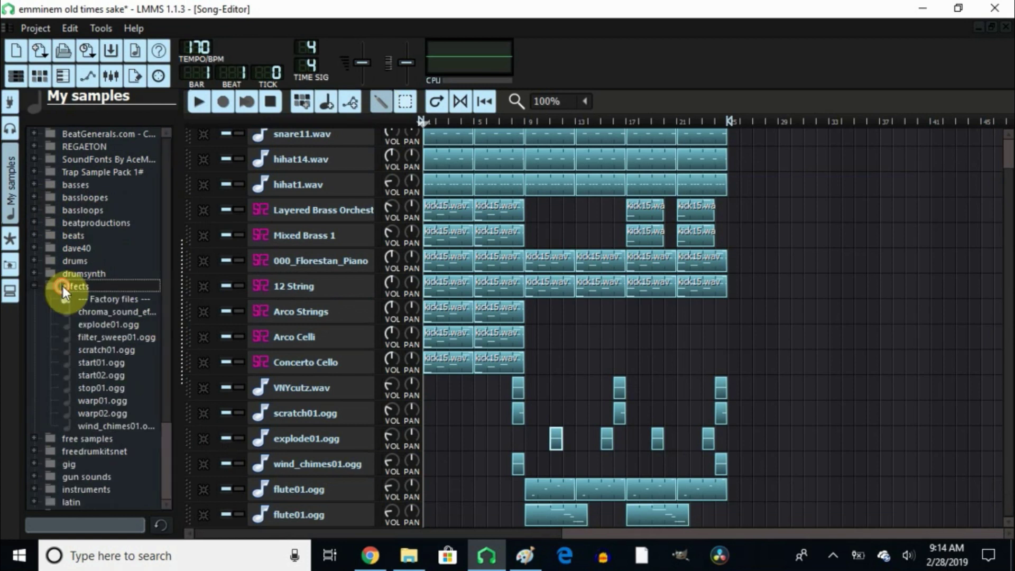
left_click(107, 324)
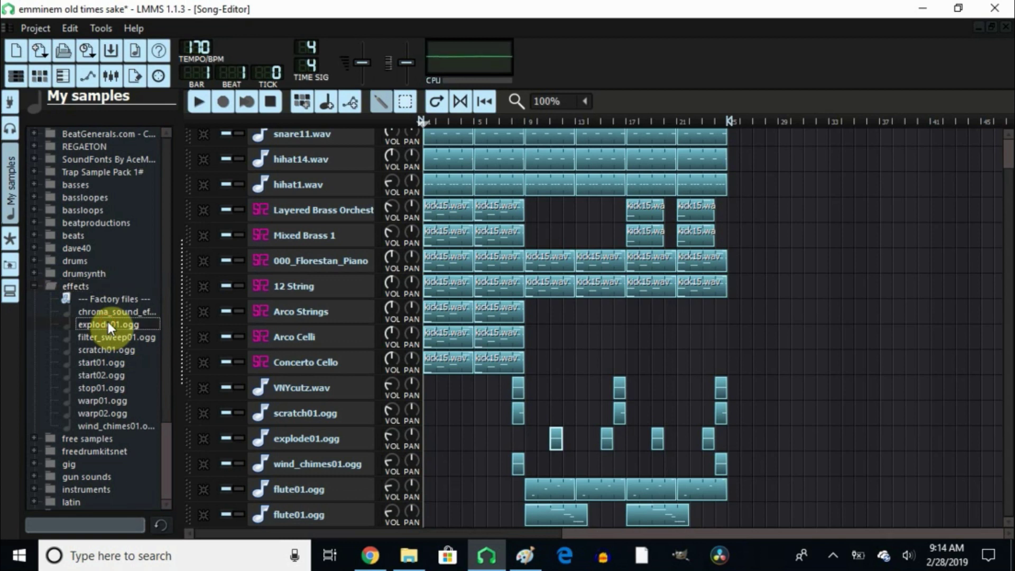
left_click_drag(106, 319, 567, 441)
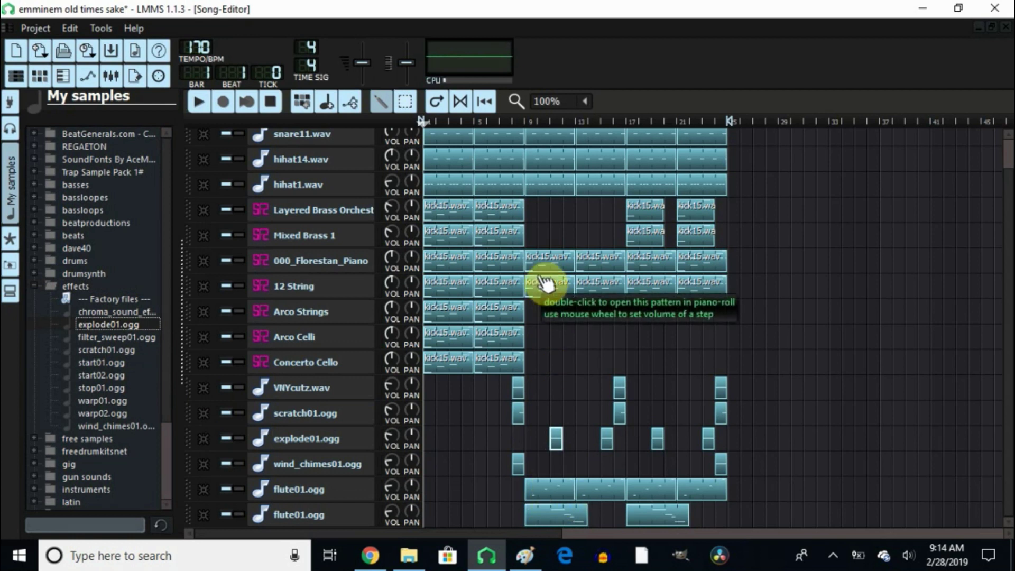
Open the first pattern of the upper flute01.ogg track in the Piano-Roll and move the editor so its first notes show.
double_click(536, 492)
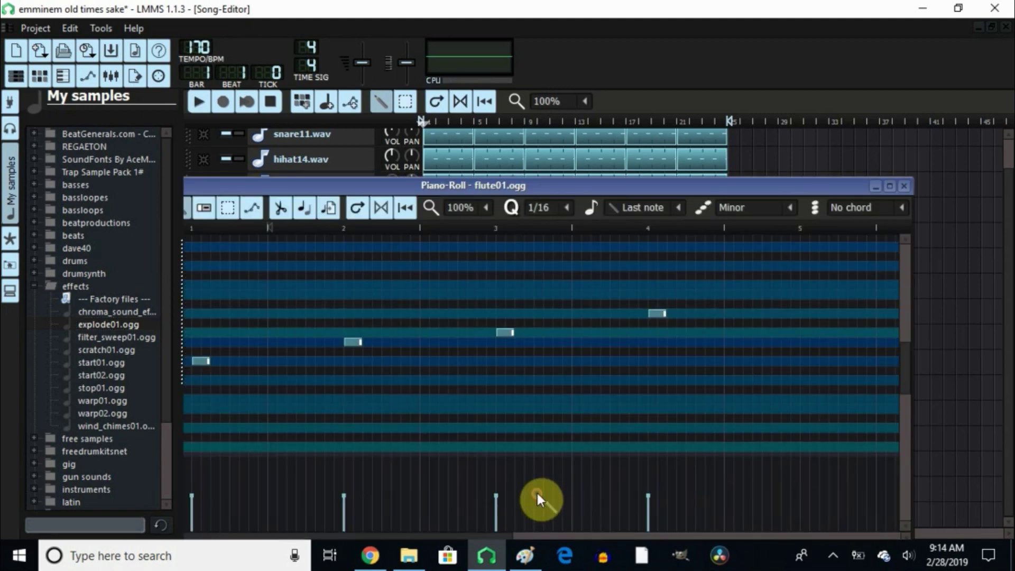
left_click_drag(329, 184, 430, 183)
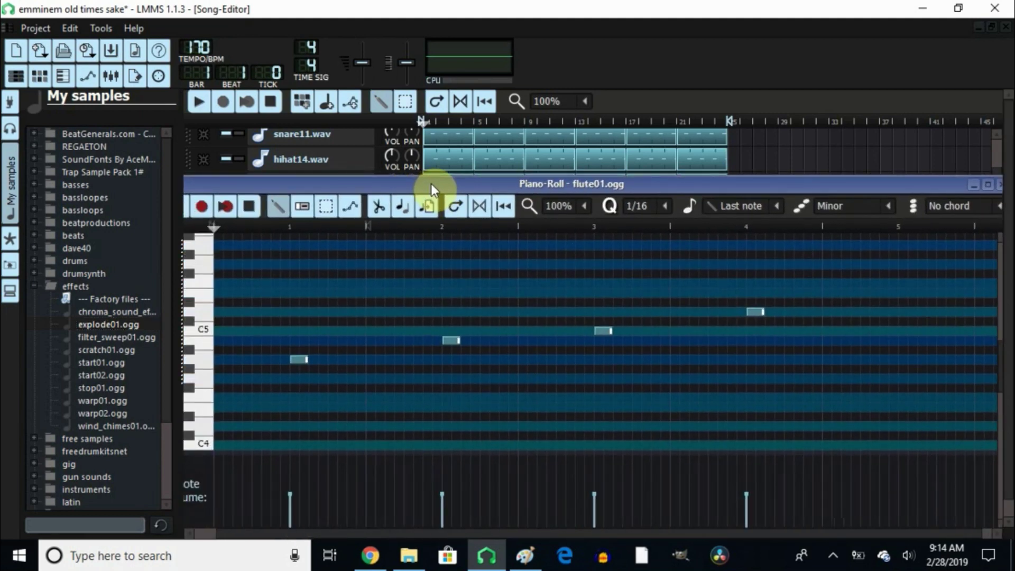
Try two extra notes ahead of the flute pattern's first note at the same pitch, and delete both again.
left_click(216, 360)
left_click(255, 358)
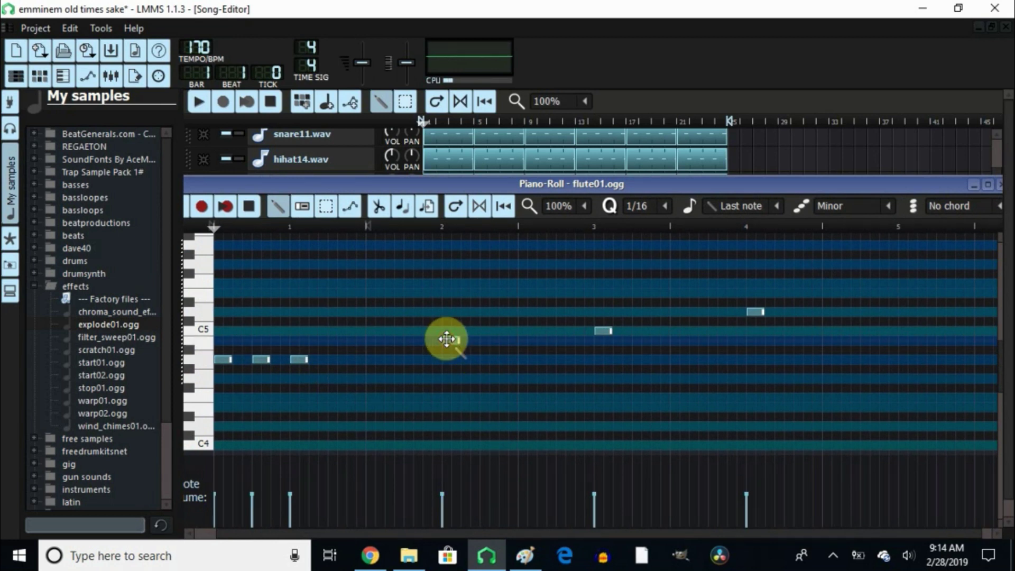
left_click(603, 331)
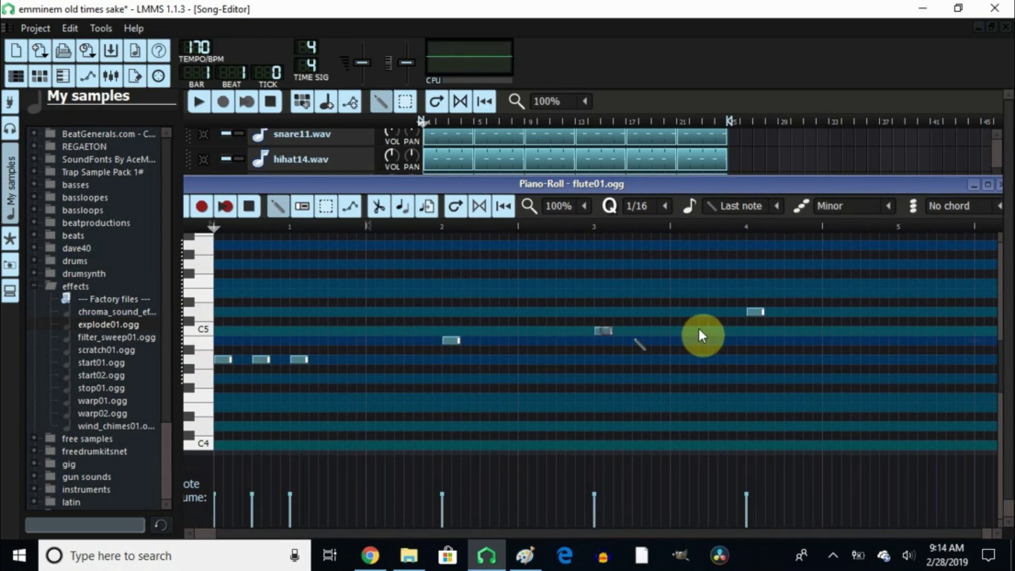
right_click(257, 359)
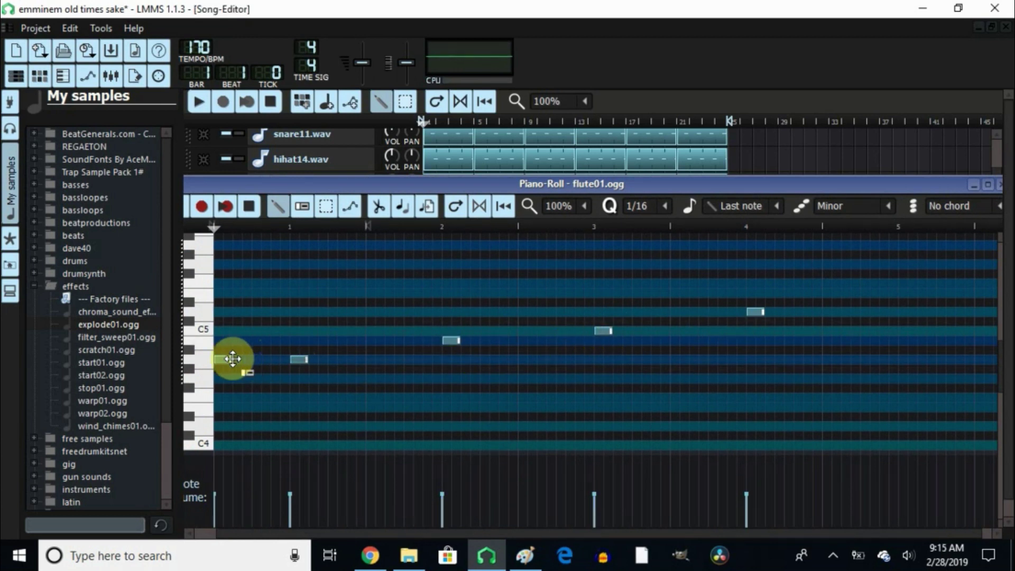
right_click(233, 358)
Play the flute01.ogg pattern in the Piano-Roll, stop playback and close the editor.
left_click_drag(262, 183, 331, 189)
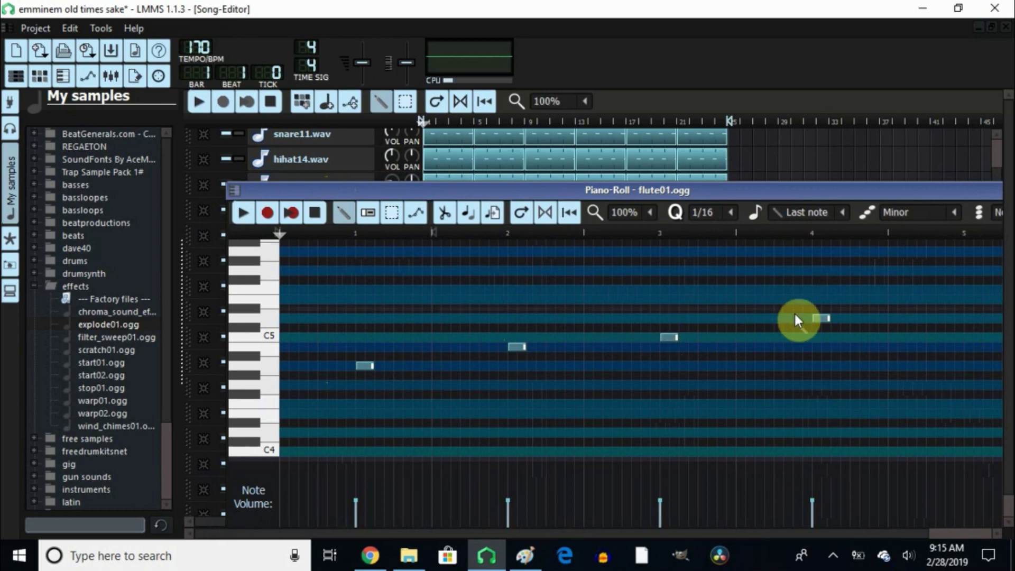
left_click(242, 215)
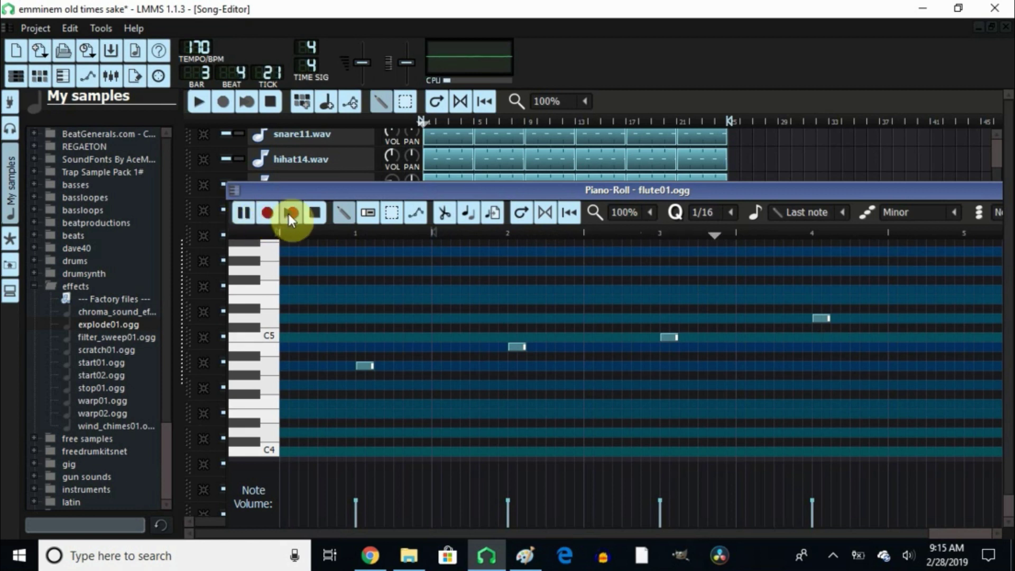
left_click(312, 211)
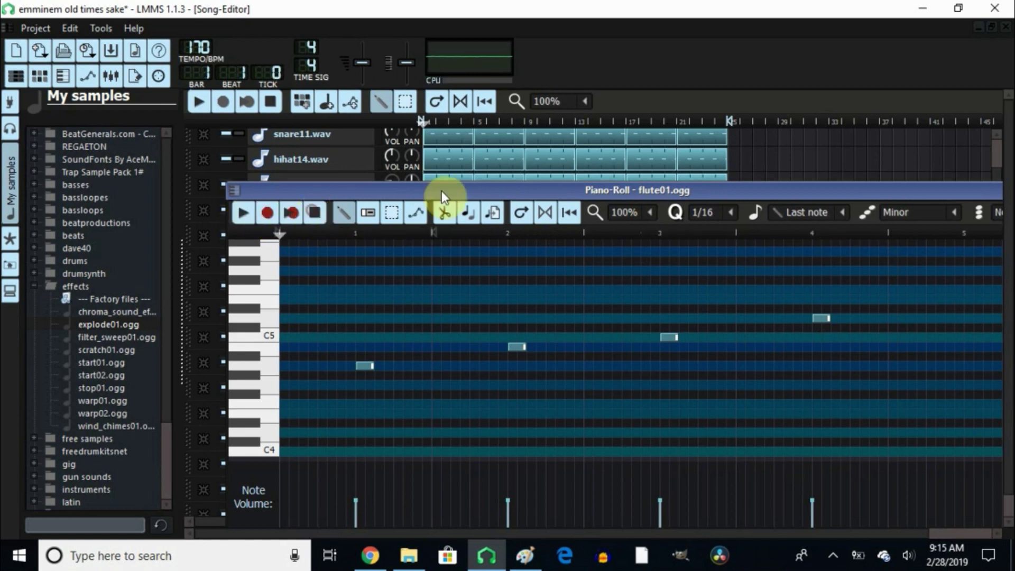
left_click_drag(518, 192, 443, 195)
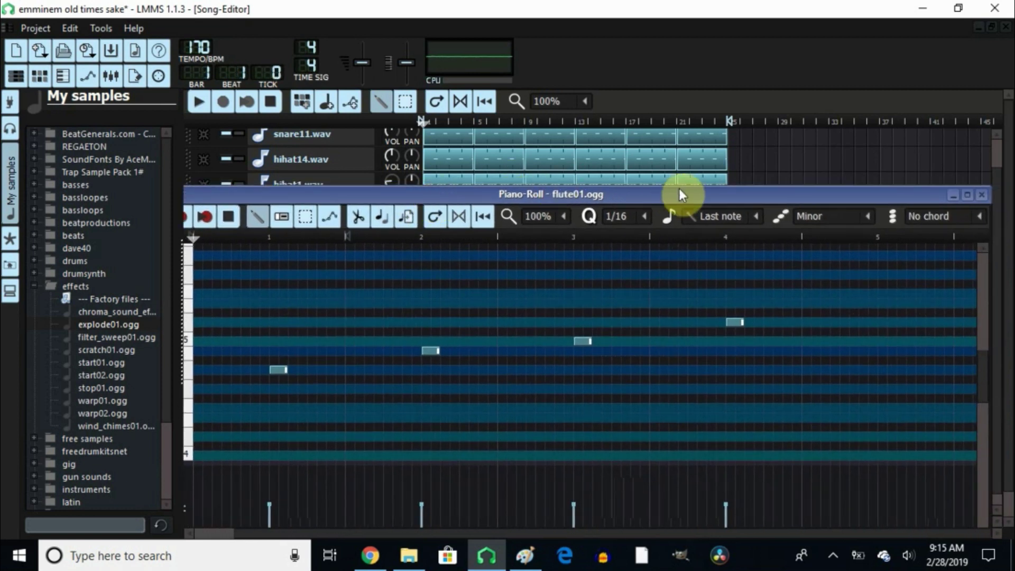
left_click(991, 192)
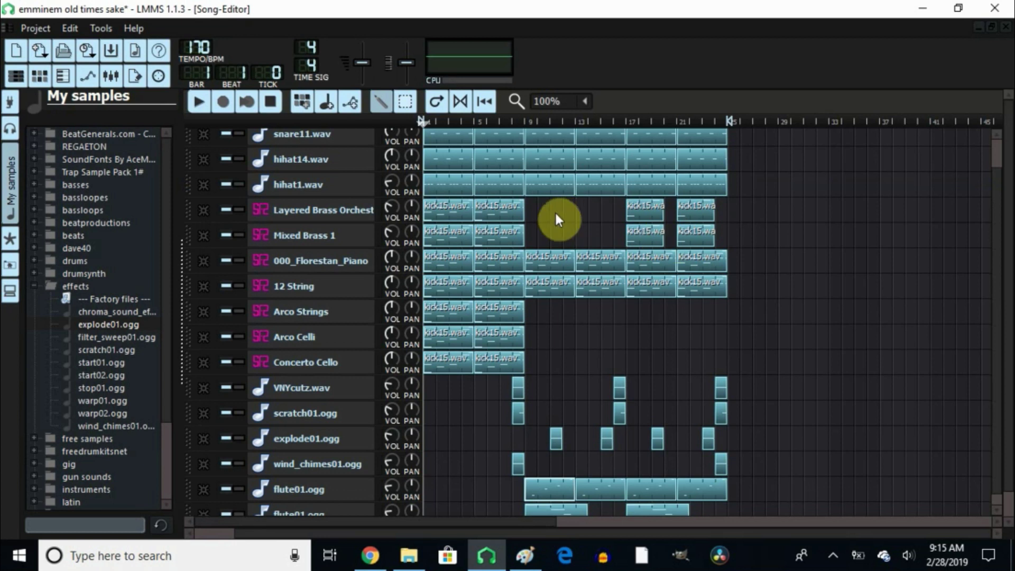
scroll(999, 213, "up", 2)
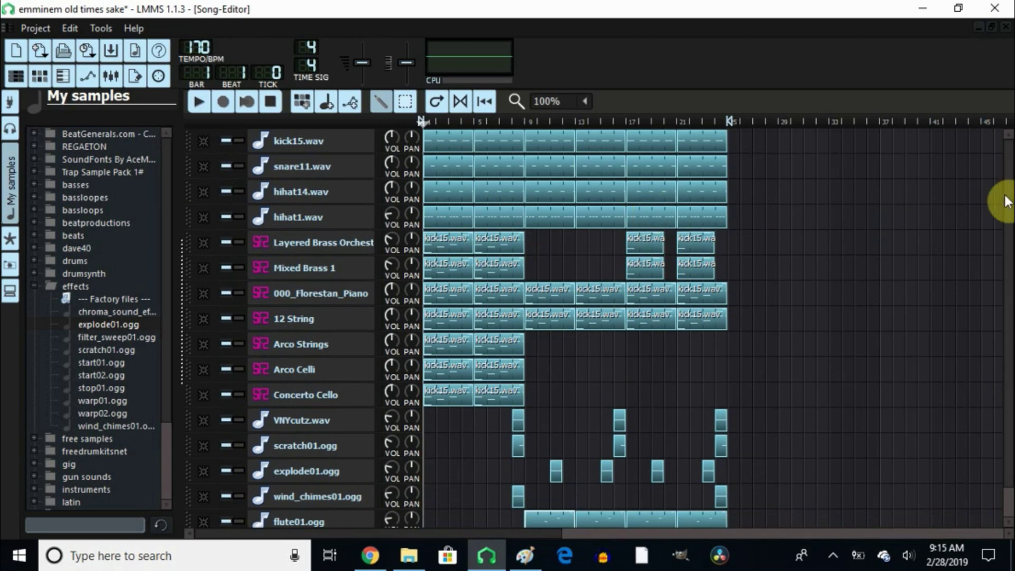
scroll(1009, 234, "down", 1)
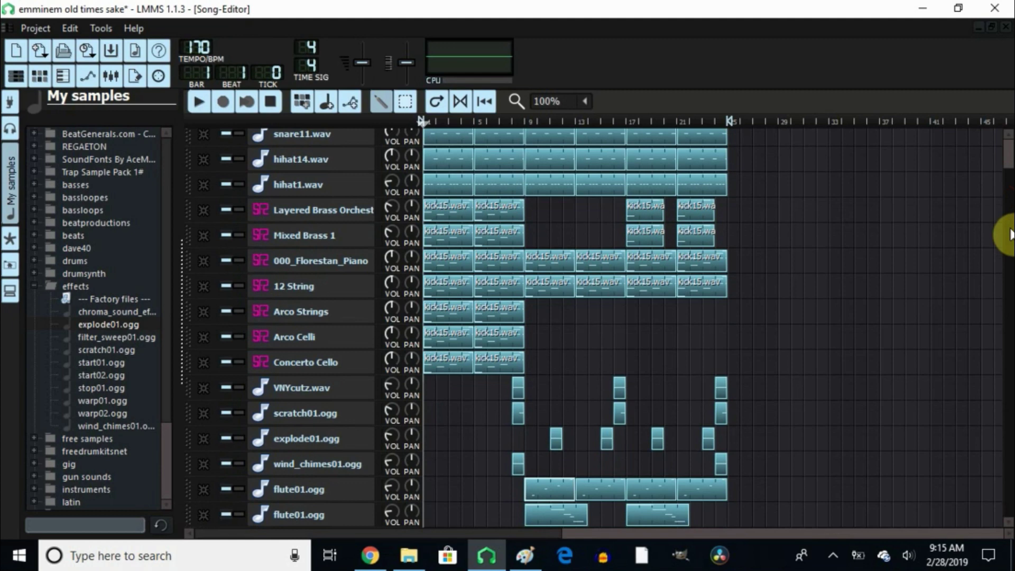
scroll(1009, 234, "up", 1)
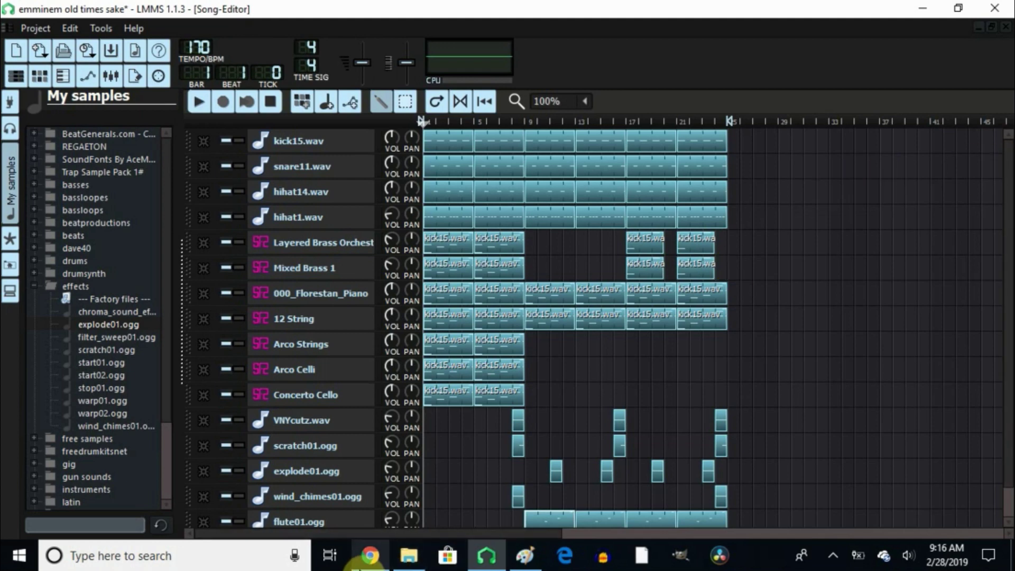
Switch to Chrome and look through the free presets and patches on beatproduction.net's Presets page, down to its page numbers.
left_click(370, 556)
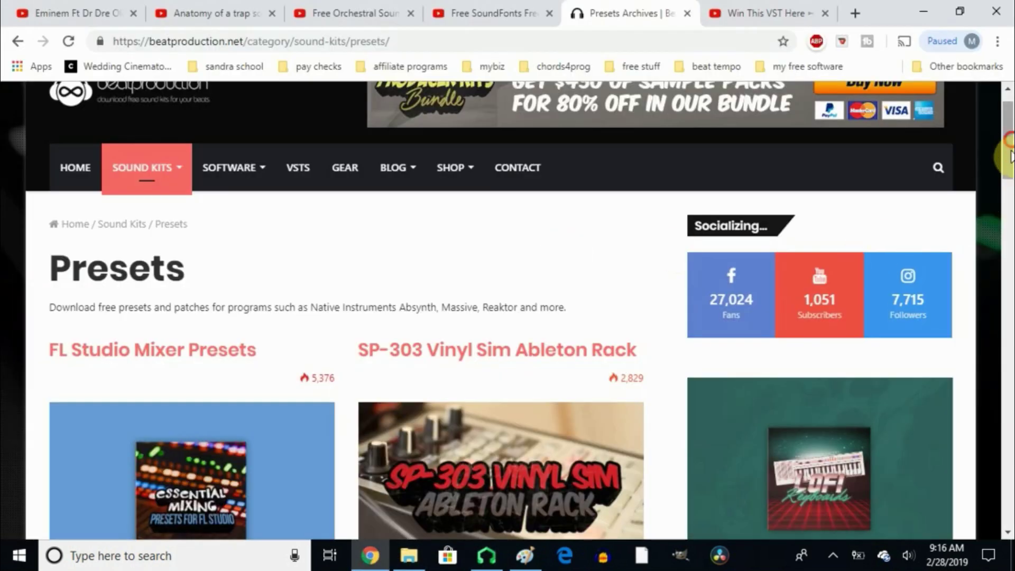
scroll(1010, 207, "down", 12)
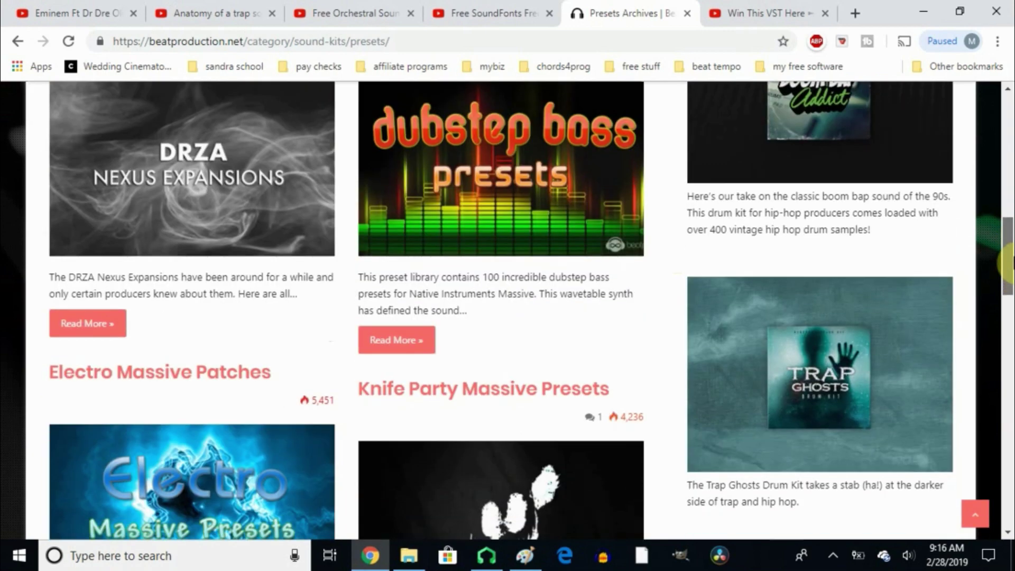
scroll(1007, 212, "up", 12)
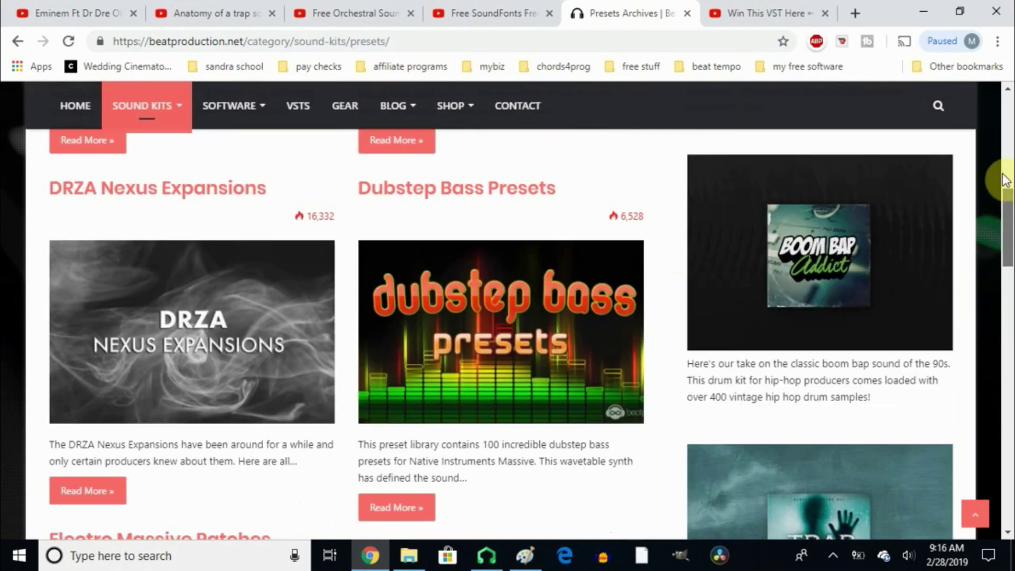
scroll(1003, 142, "up", 4)
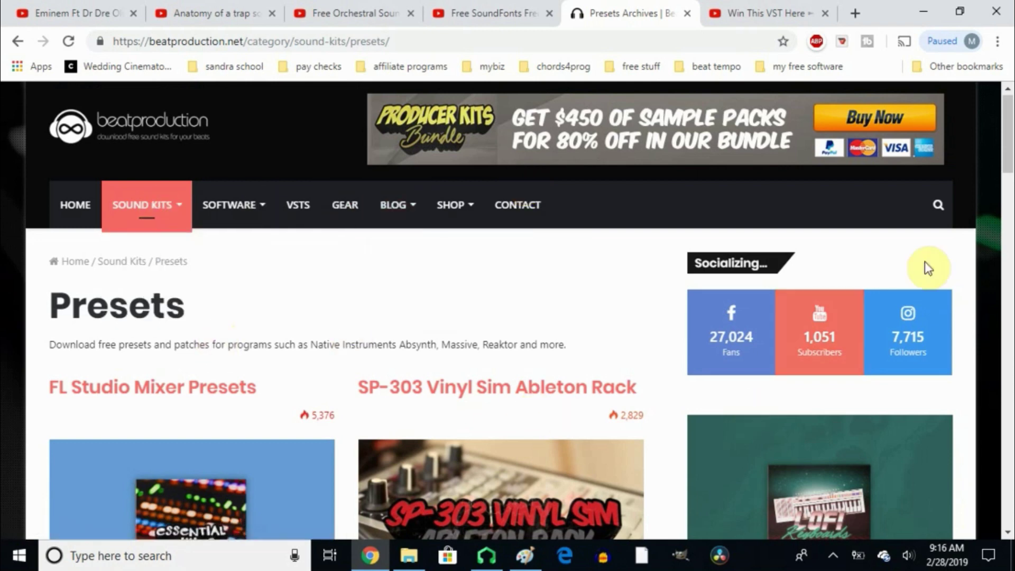
scroll(1004, 158, "down", 12)
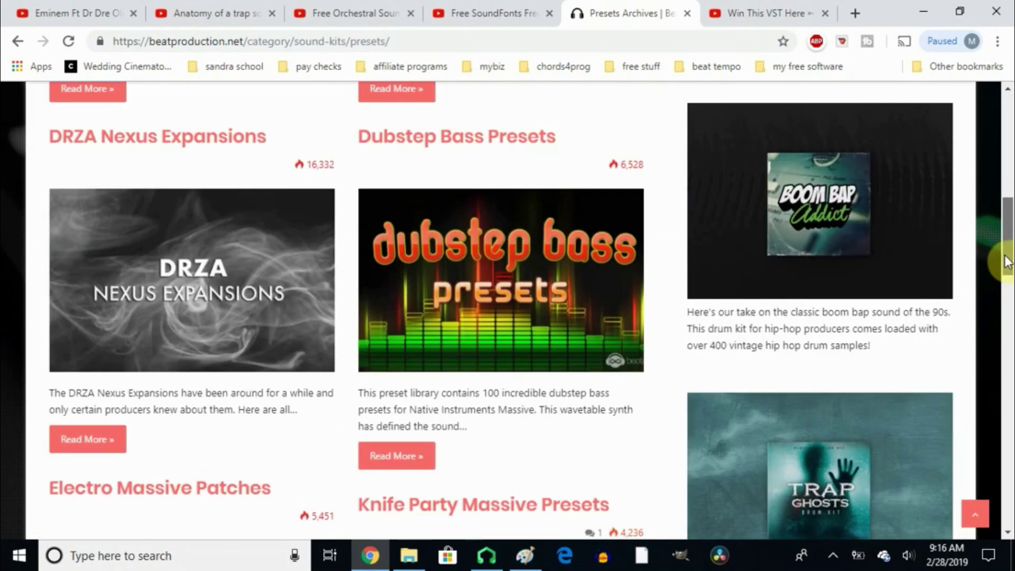
scroll(1002, 307, "down", 10)
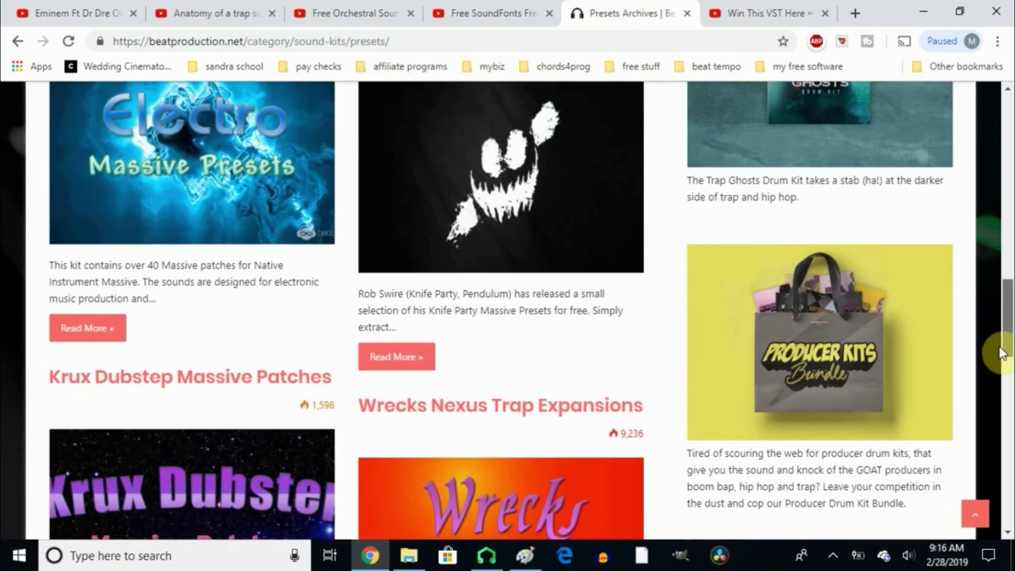
scroll(1002, 356, "down", 8)
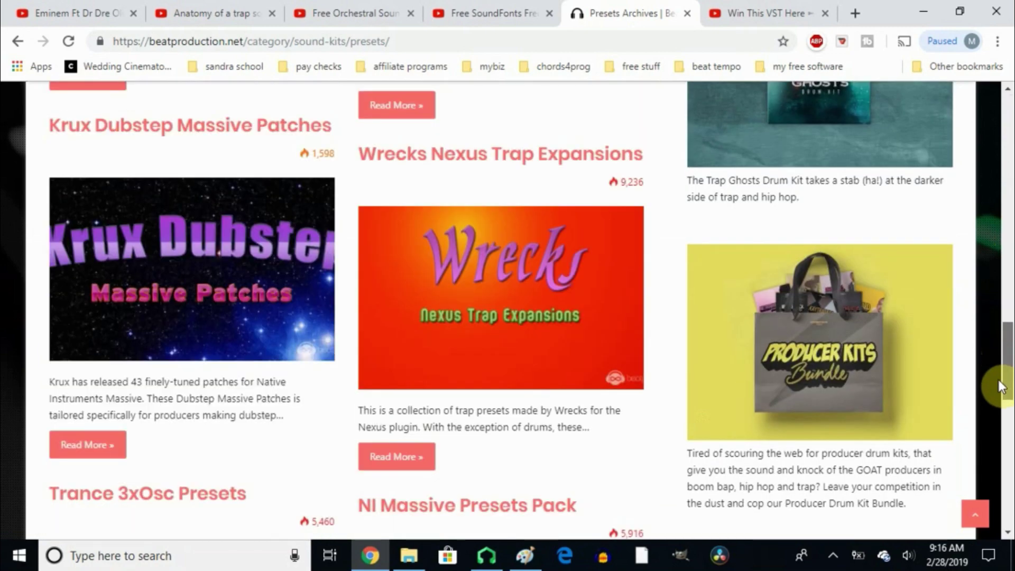
scroll(1007, 444, "down", 3)
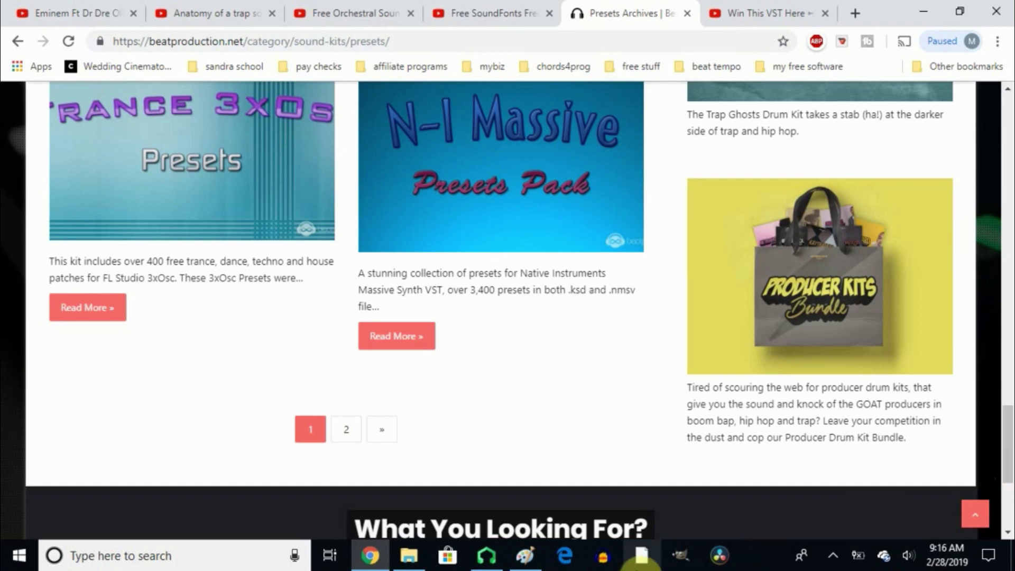
Return to LMMS, collapse the effects folder and look through the strings files in the soundfonts folder, collapsing that folder too.
left_click(486, 555)
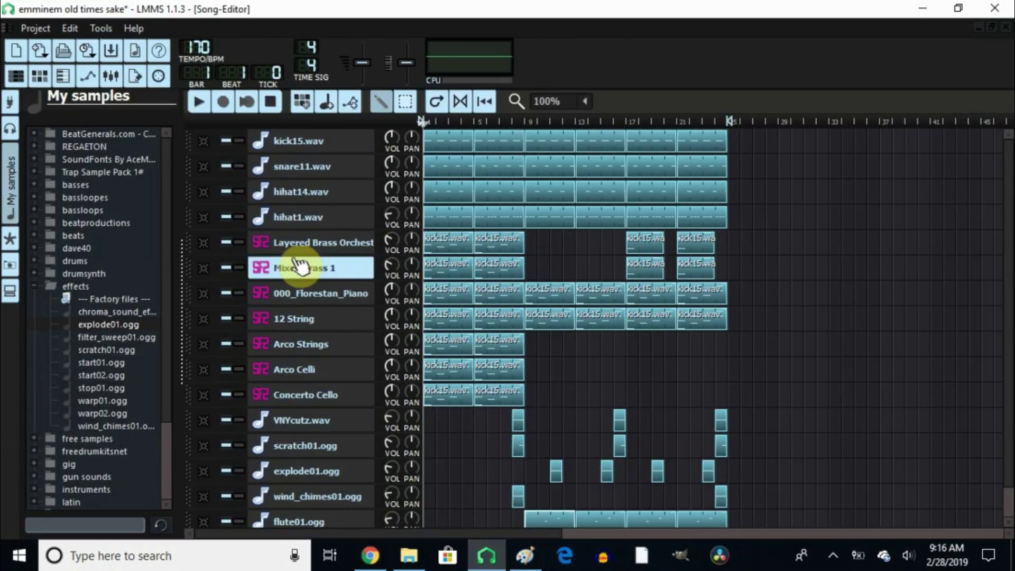
left_click(83, 291)
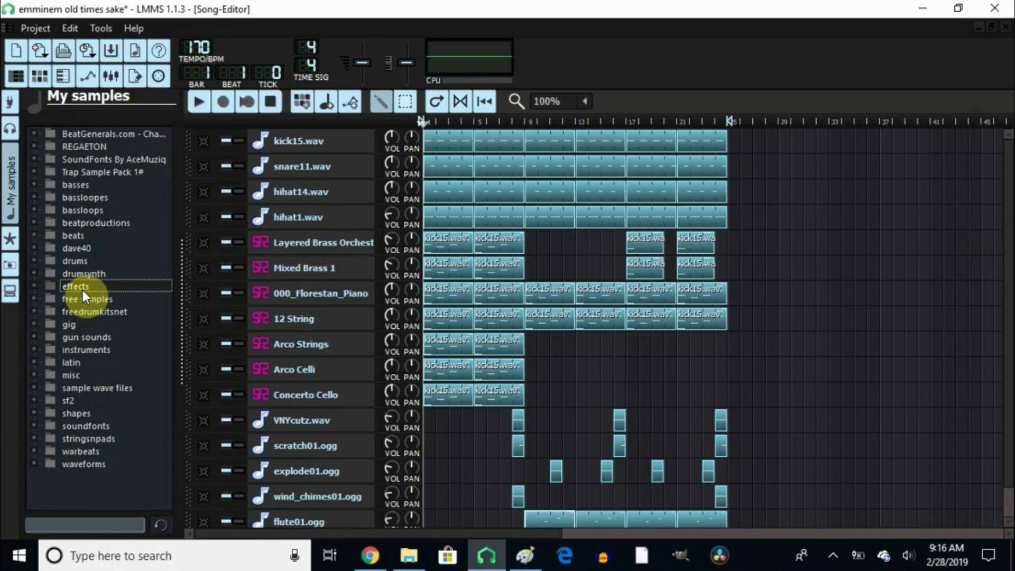
double_click(85, 421)
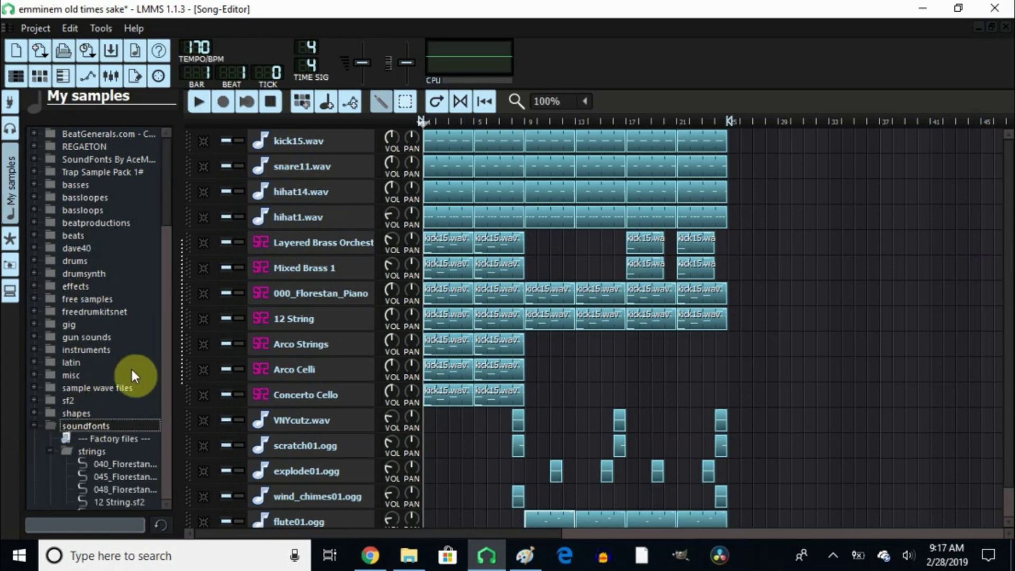
left_click_drag(166, 189, 169, 239)
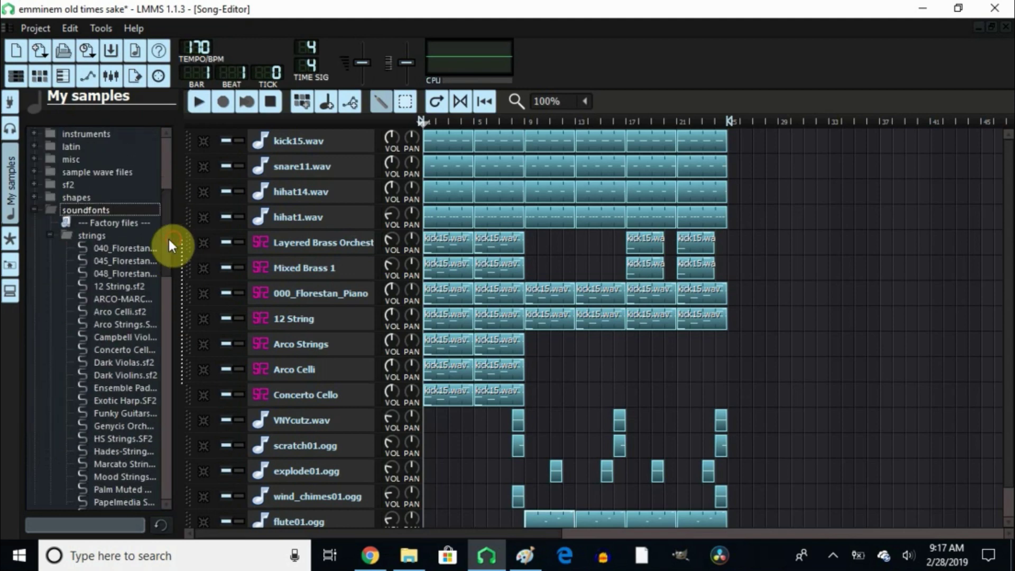
double_click(86, 209)
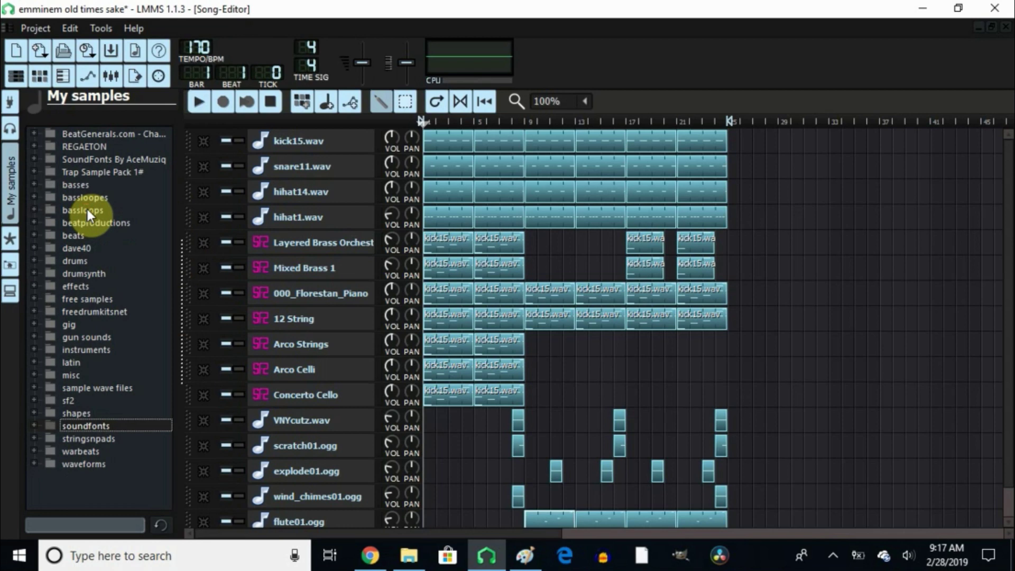